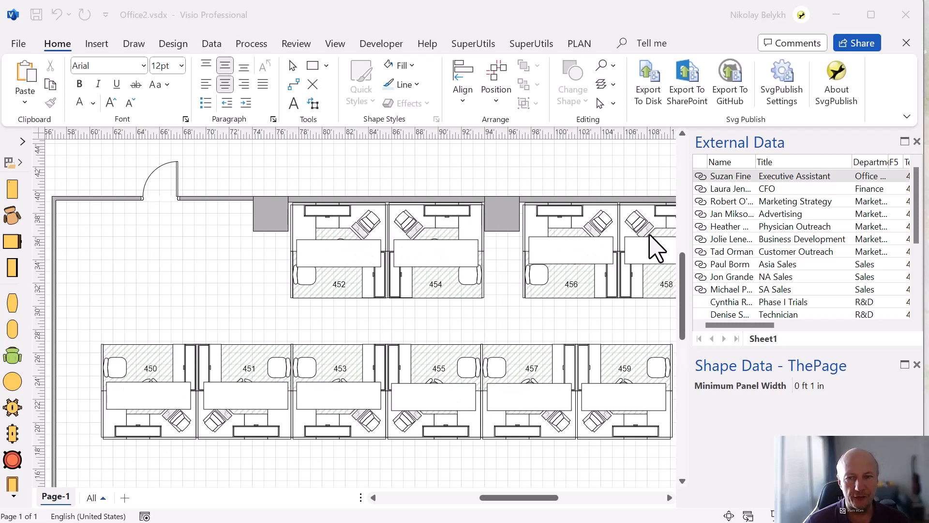
- Examine the office floor plan and the shape data linked to the desk labels of offices 452, 454 and 456
click(528, 499)
drag(531, 498, 534, 499)
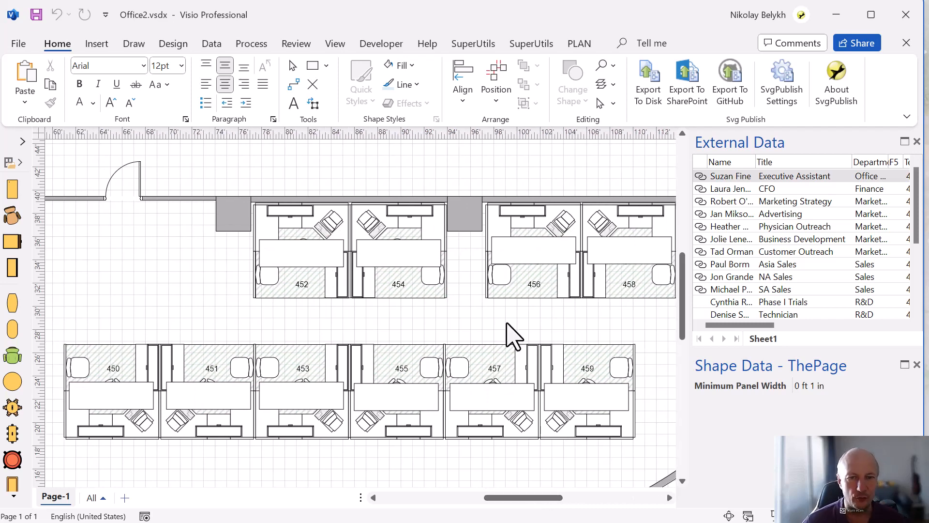
ctrl+scroll(511, 334, down, 4)
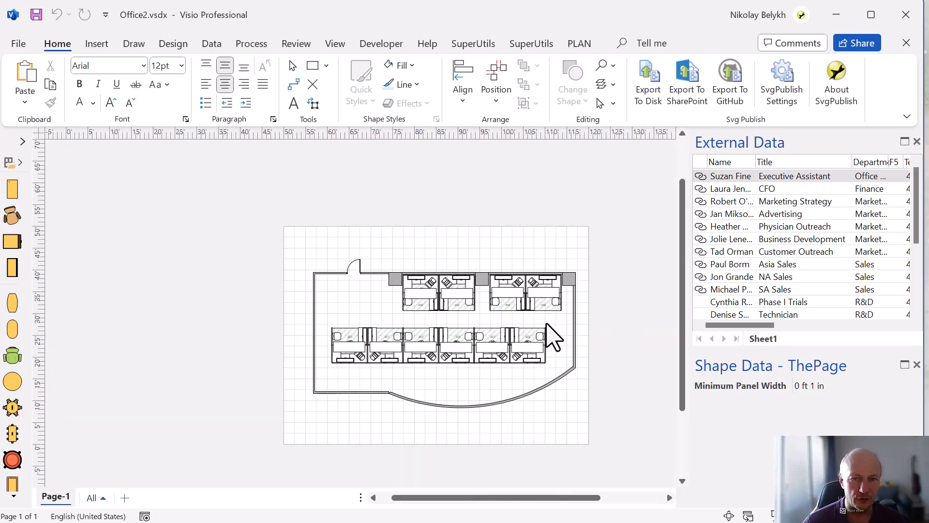
scroll(481, 300, up, 3)
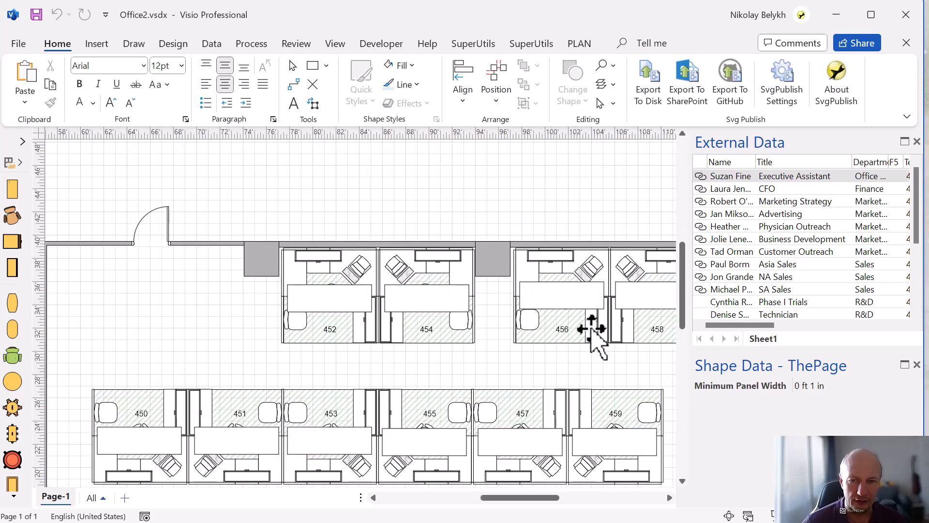
scroll(570, 329, down, 1)
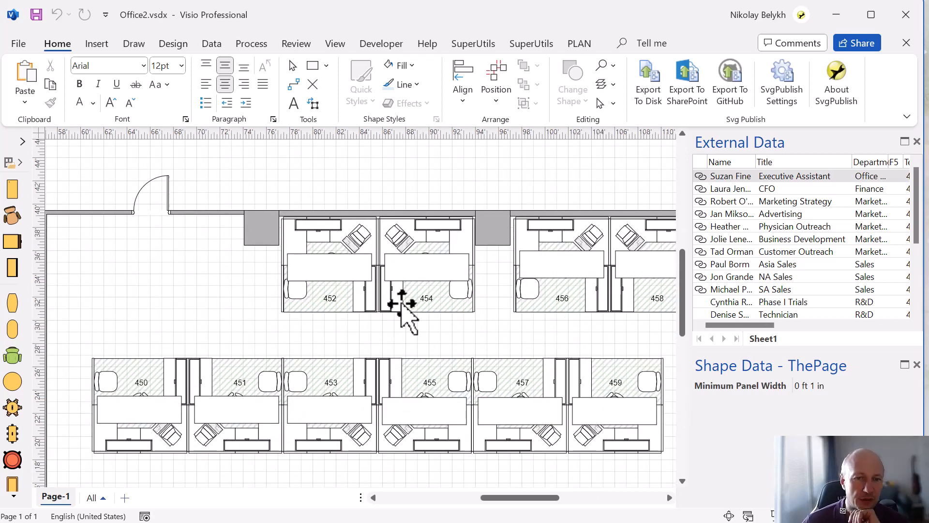
click(342, 266)
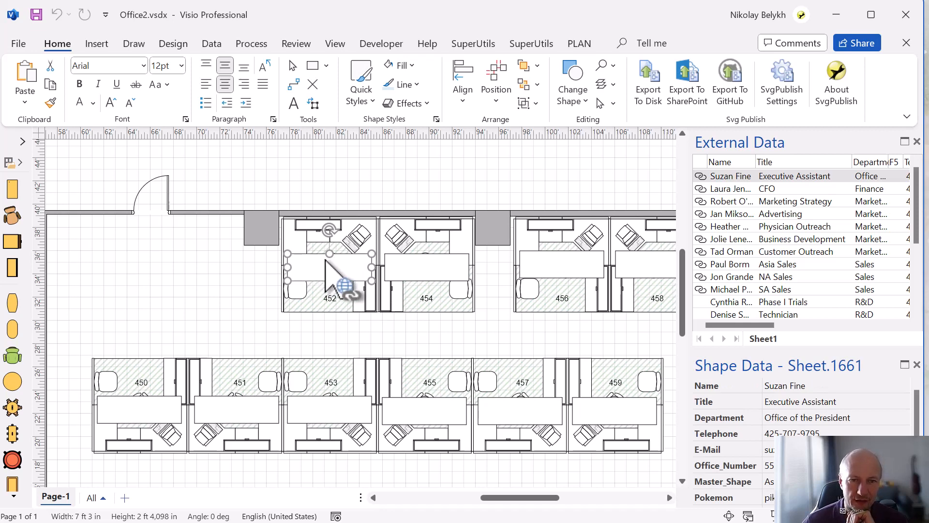
click(424, 270)
click(562, 268)
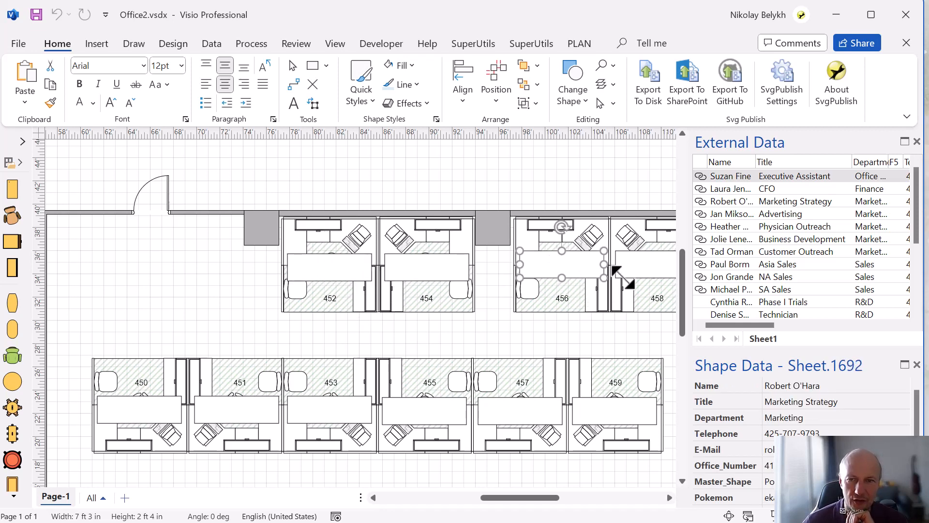
click(749, 234)
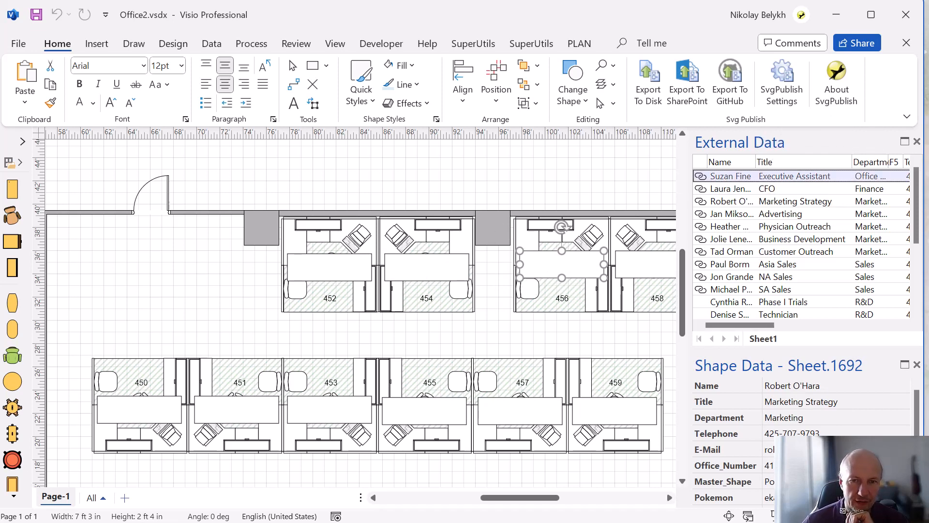
- Switch to the Office2.xls workbook in Excel and examine the columns of Sheet1, starting from Office_Number
key(alt+Tab)
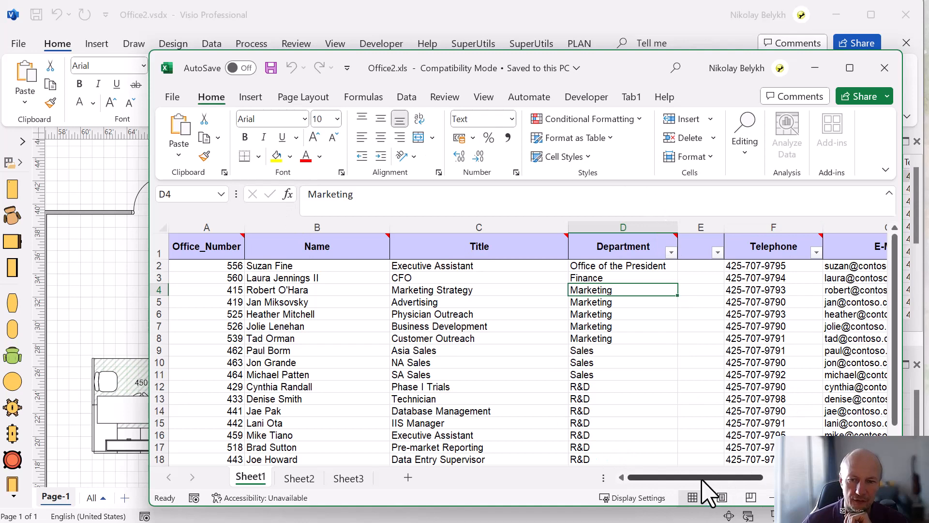
drag(703, 479, 643, 479)
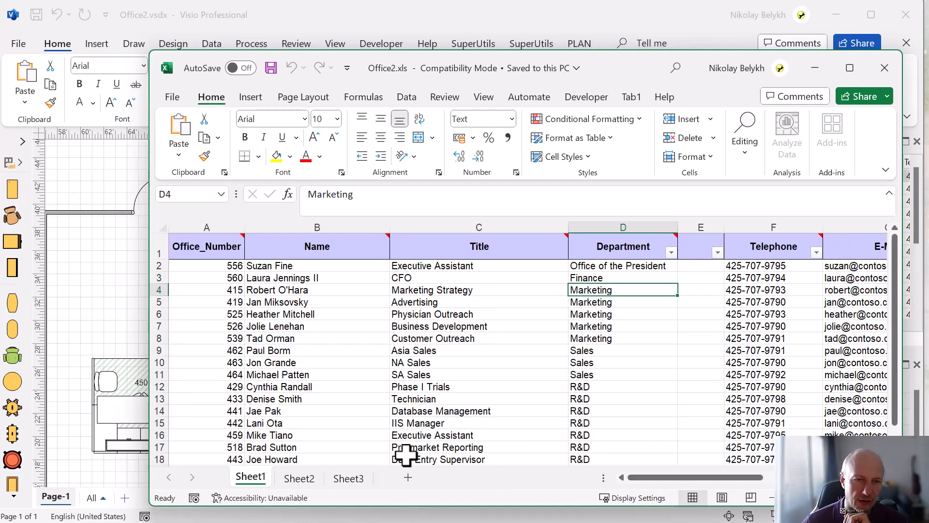
click(218, 248)
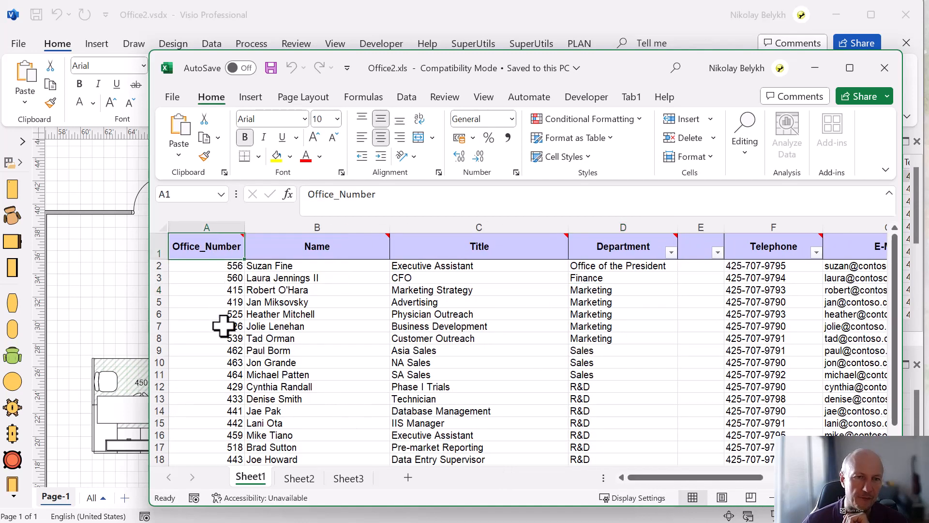
click(116, 329)
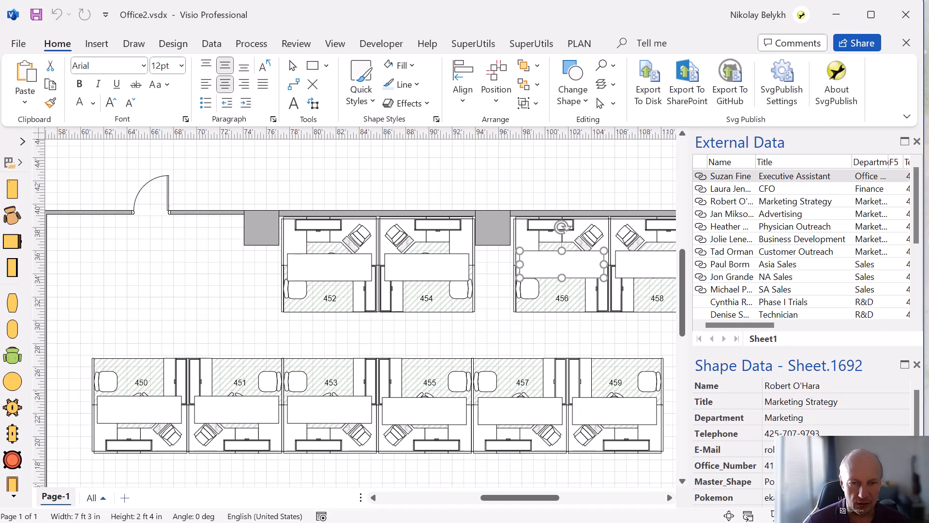
- Return to the Office2.xls workbook in Excel and read the name, title and department entries in rows 2 to 4
key(alt+Tab)
click(325, 276)
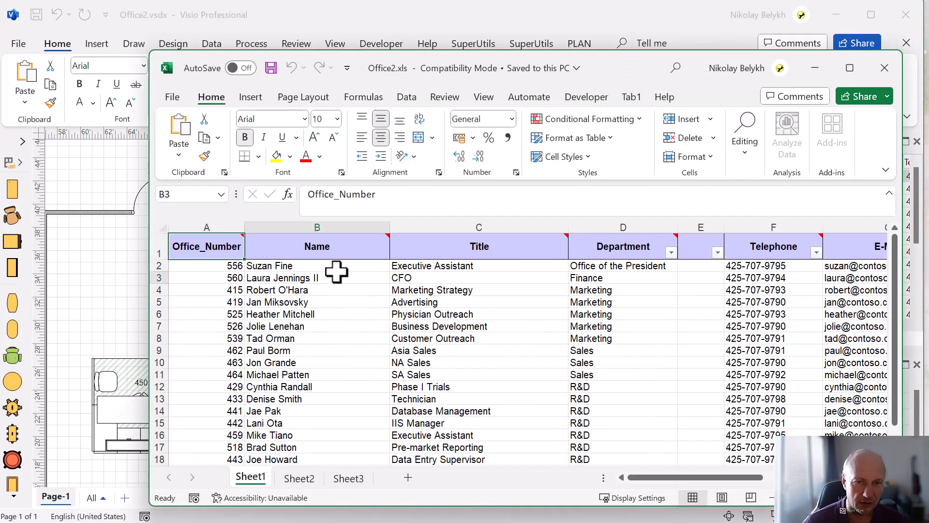
key(Down)
key(Up)
key(Up)
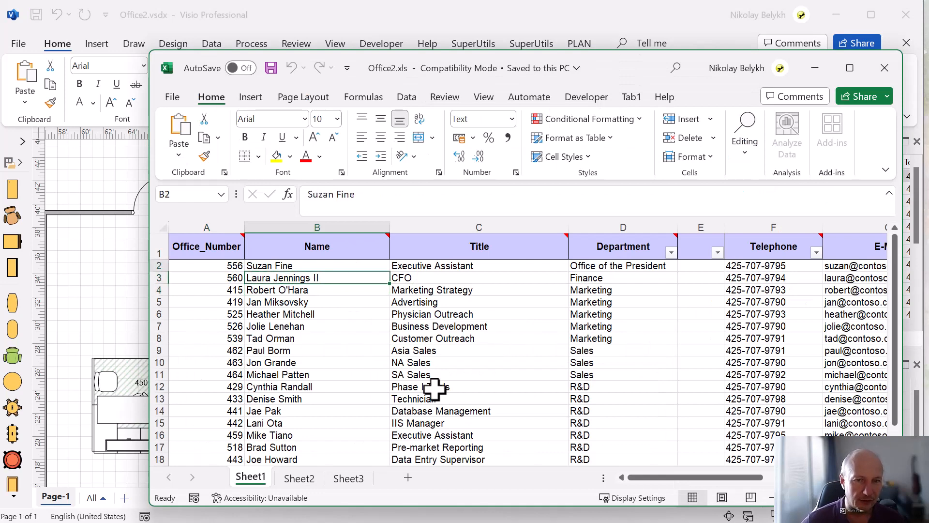
key(Right)
key(Right)
key(Down)
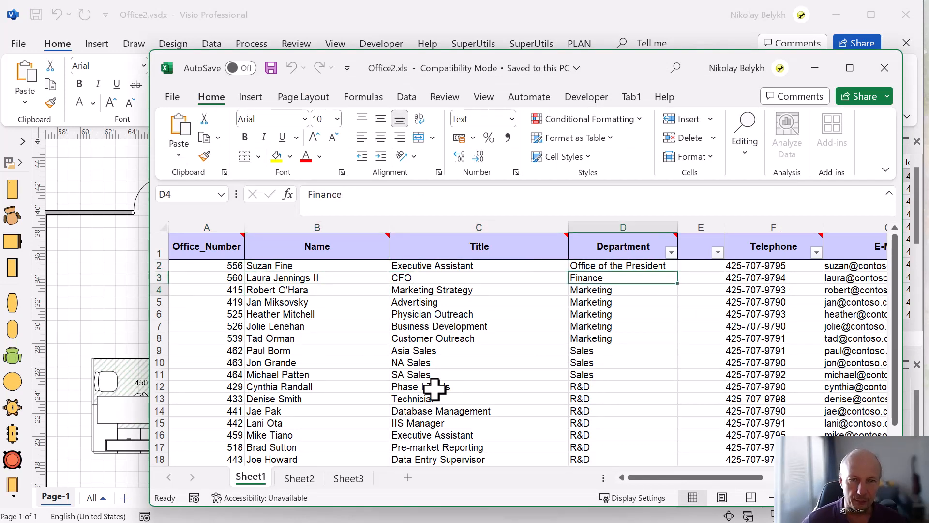
key(Down)
key(Left)
key(Left)
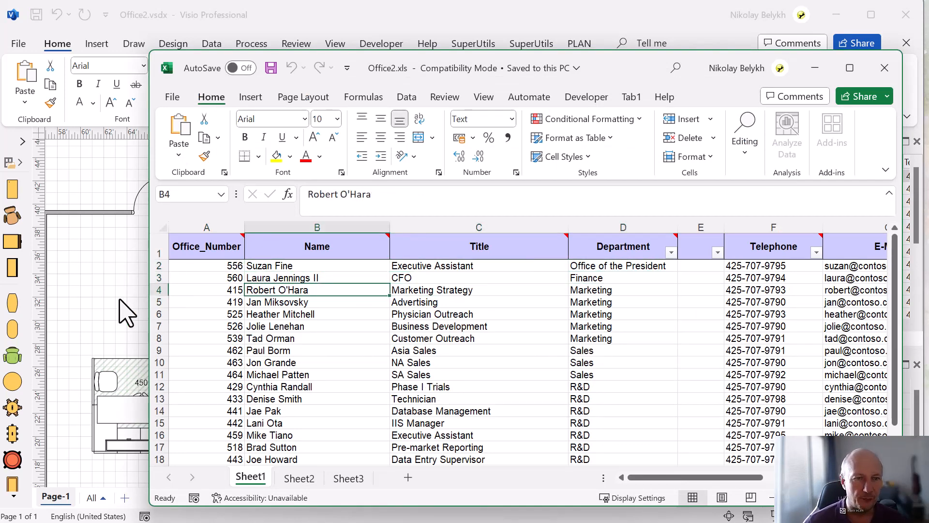
- Switch back to the Visio floor plan and check the shape data linked to office 452
click(127, 312)
click(348, 275)
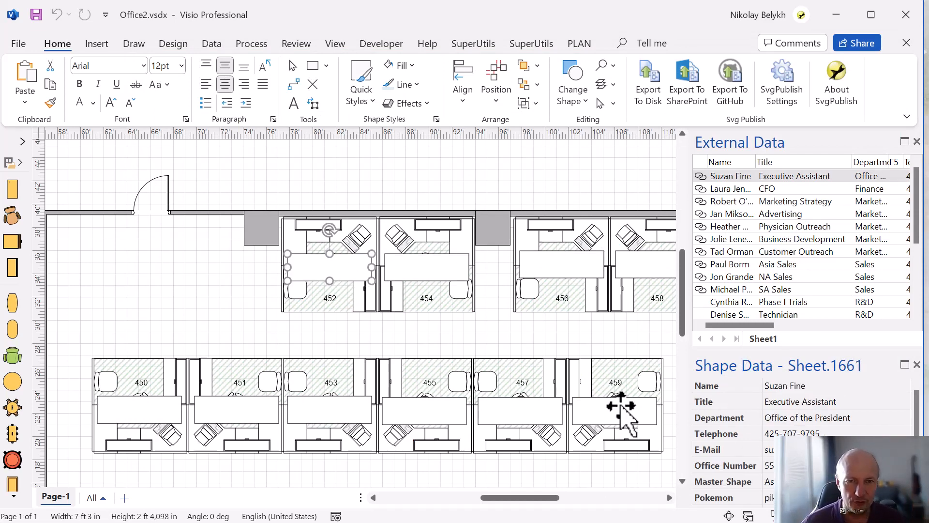
click(522, 347)
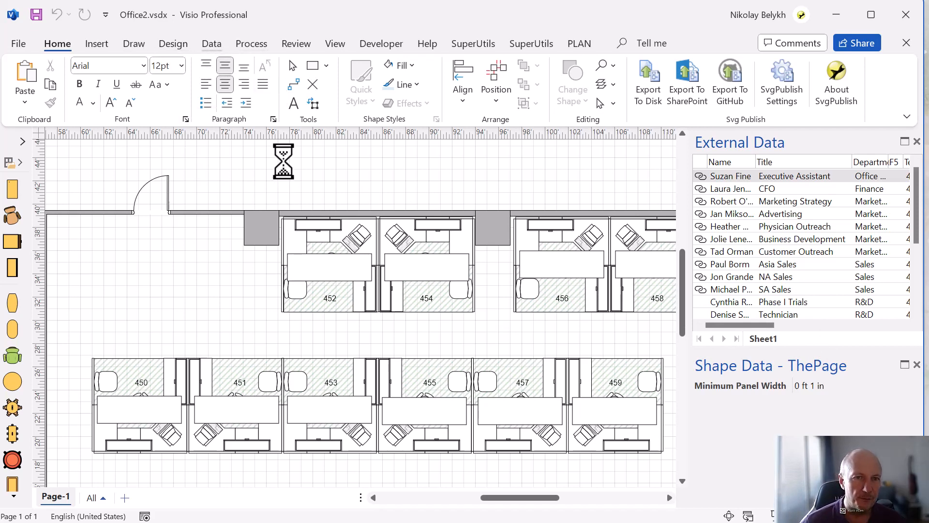
- Refresh all external data linked to the drawing and check the shape data of offices 452 and 454
click(160, 88)
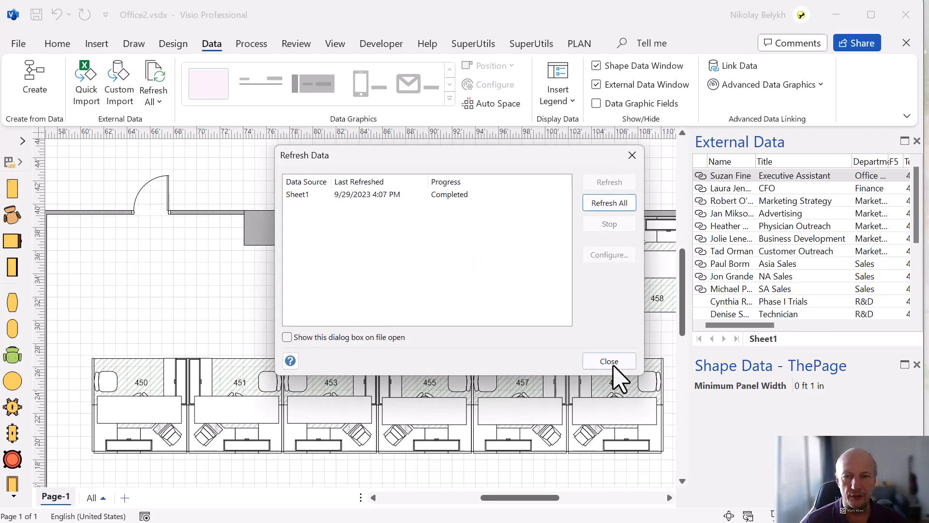
click(611, 364)
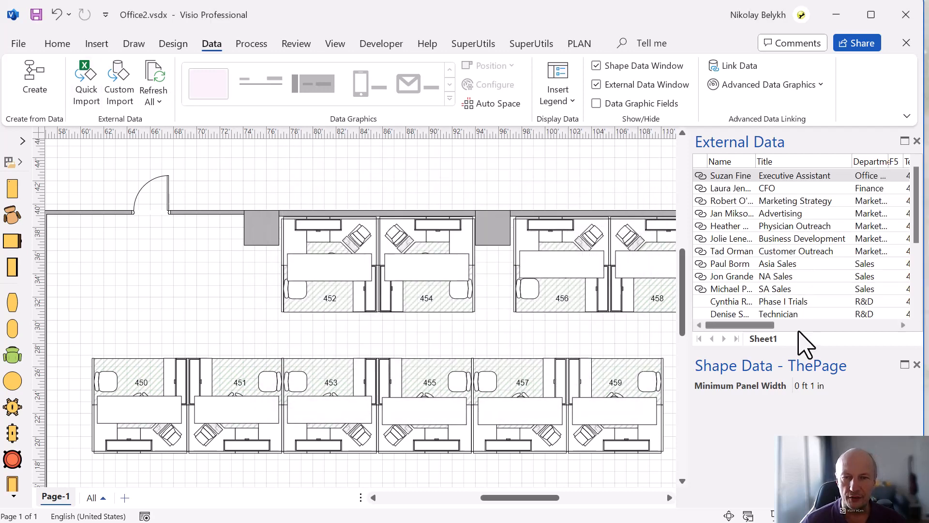
drag(345, 274, 346, 274)
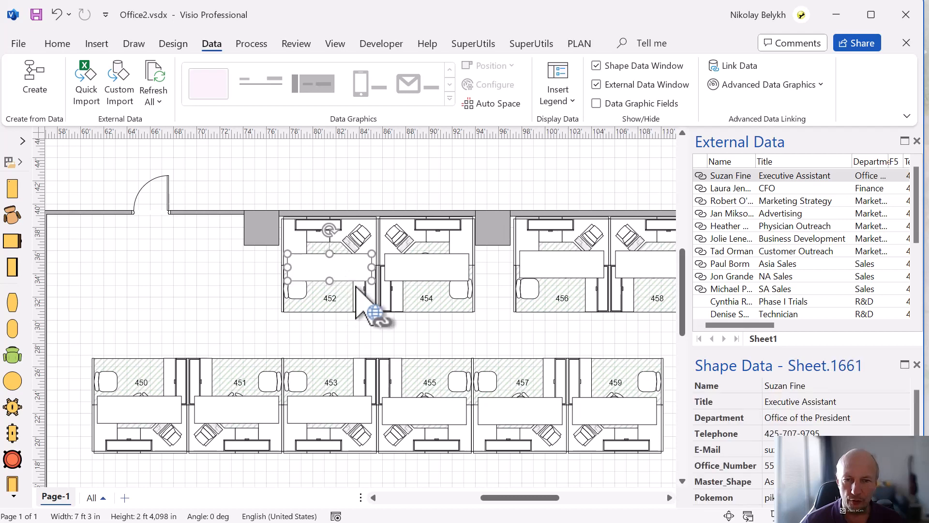
click(442, 263)
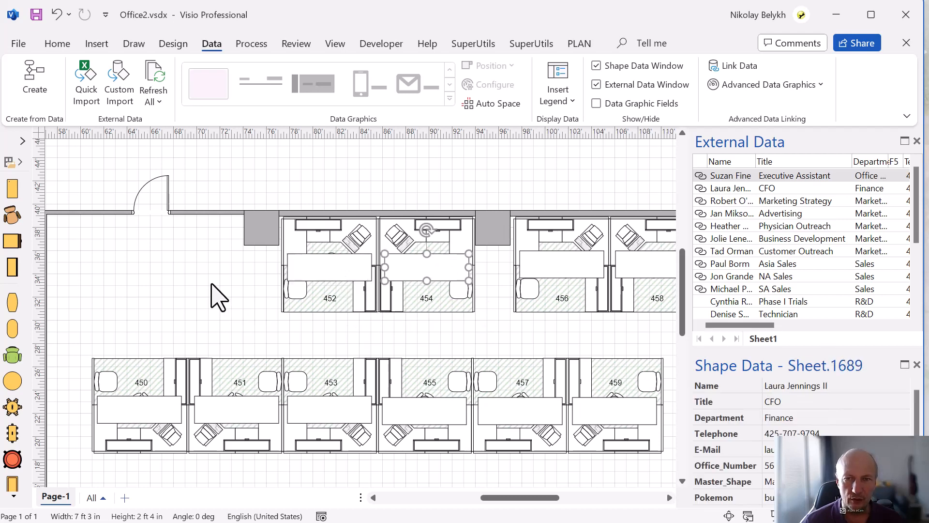
click(218, 298)
- Publish the drawing to disk as Office2 in .html format with support files skipped, and close both Office2.html browser tabs
click(57, 43)
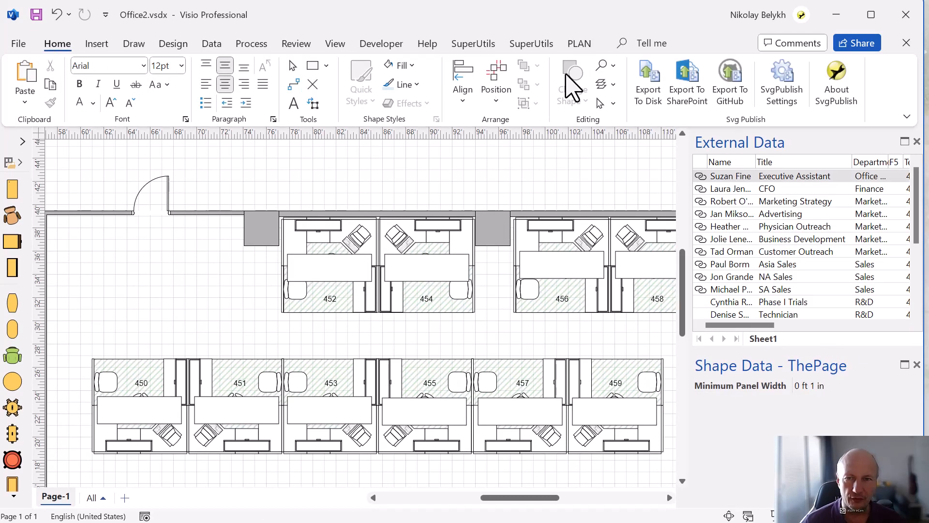
click(649, 92)
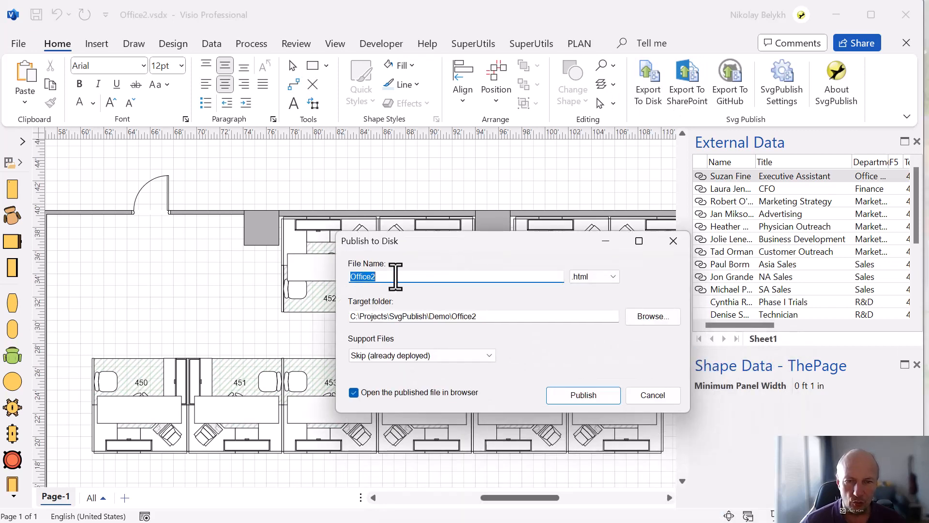
click(590, 395)
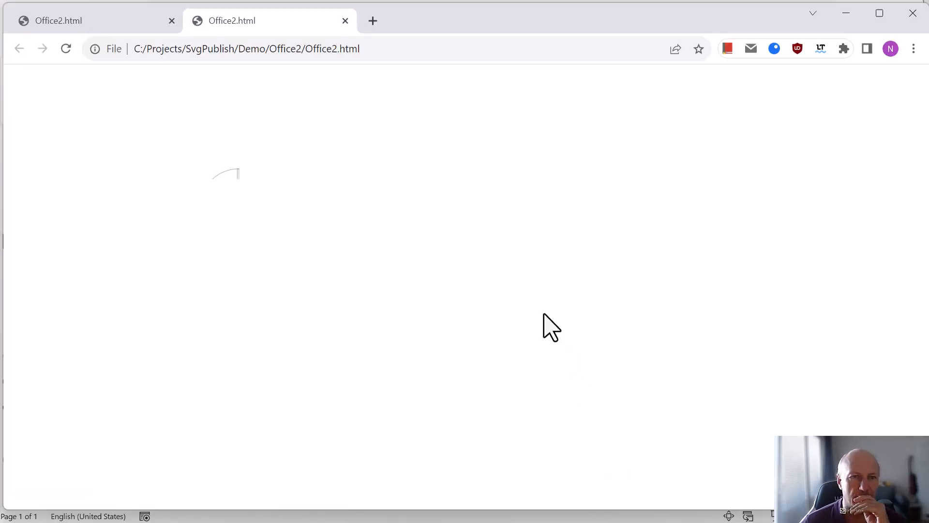
click(346, 21)
click(172, 20)
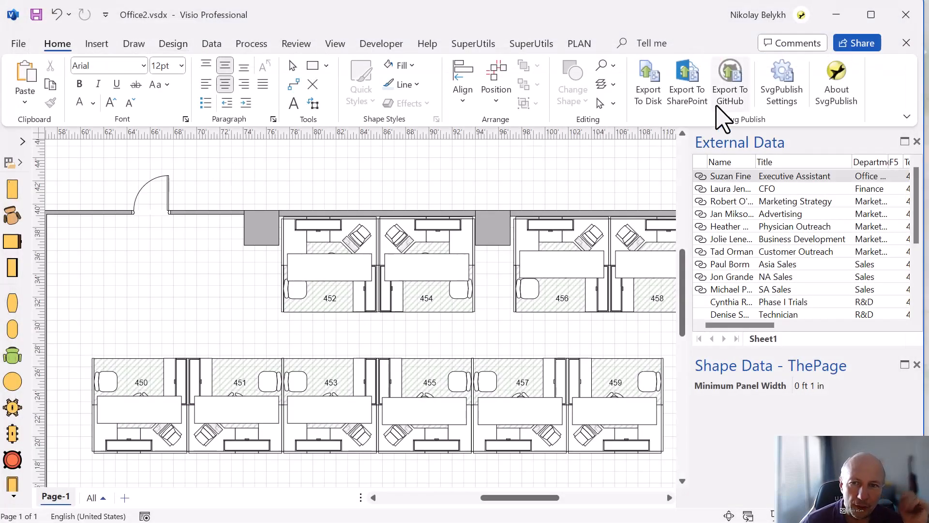
- Republish the drawing to disk as Office2 .html with support files set to Deploy, and examine the floor plan in the browser
click(648, 94)
click(537, 471)
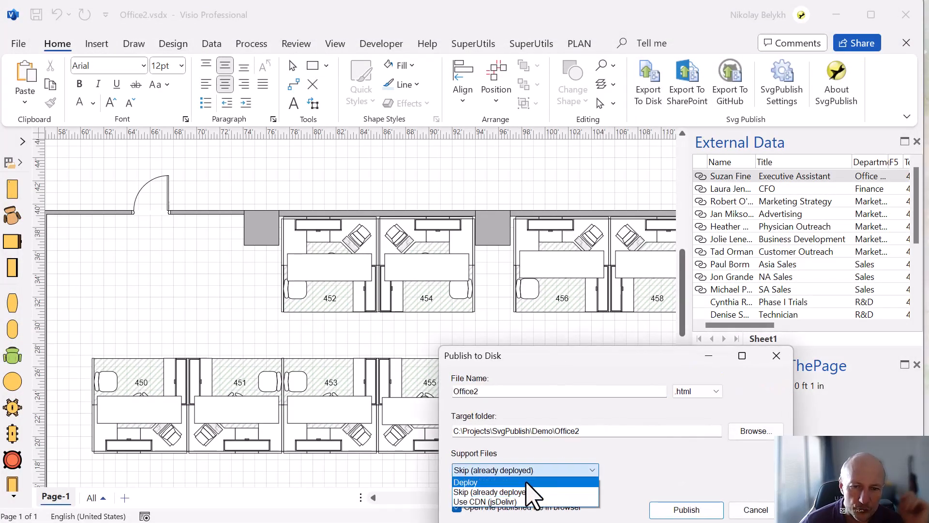
click(514, 484)
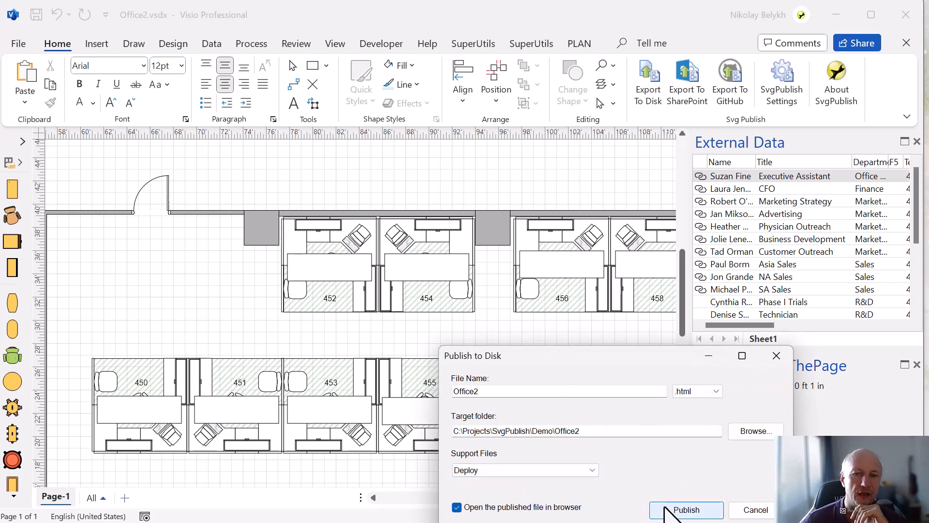
click(687, 509)
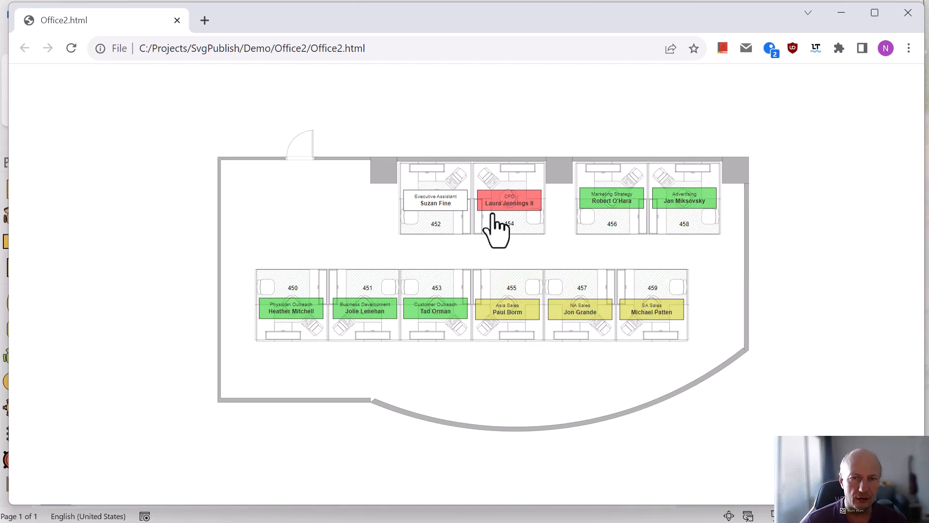
scroll(497, 224, up, 3)
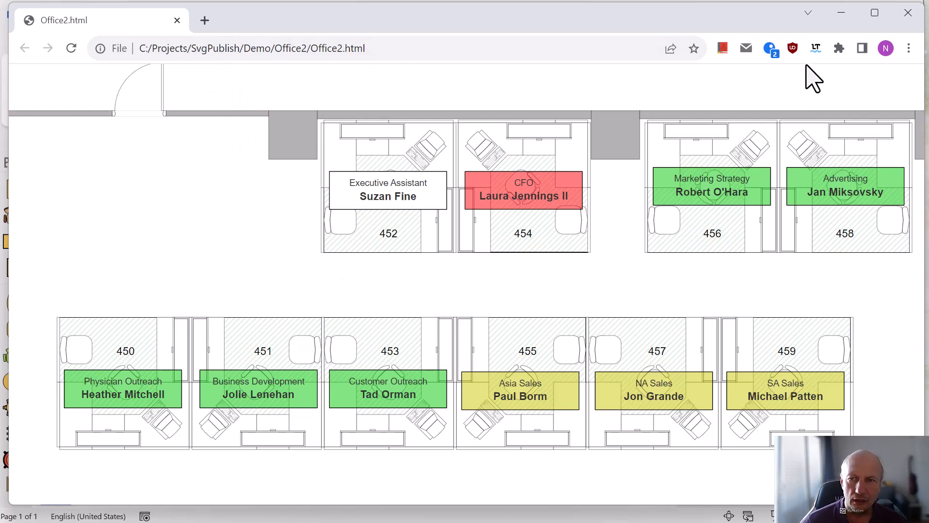
click(843, 15)
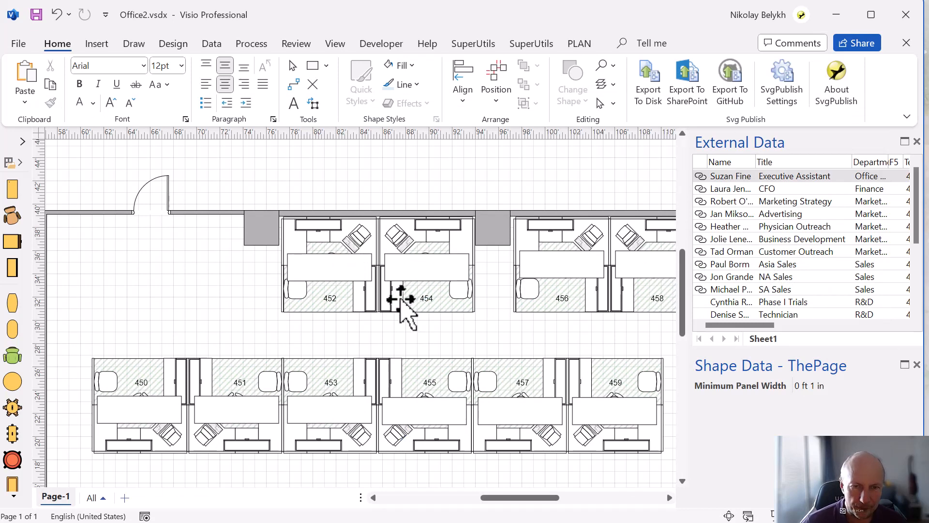
- Check the shape data of the desk labels in offices 452, 454, 456, 458 and 457 of the Visio drawing
click(365, 276)
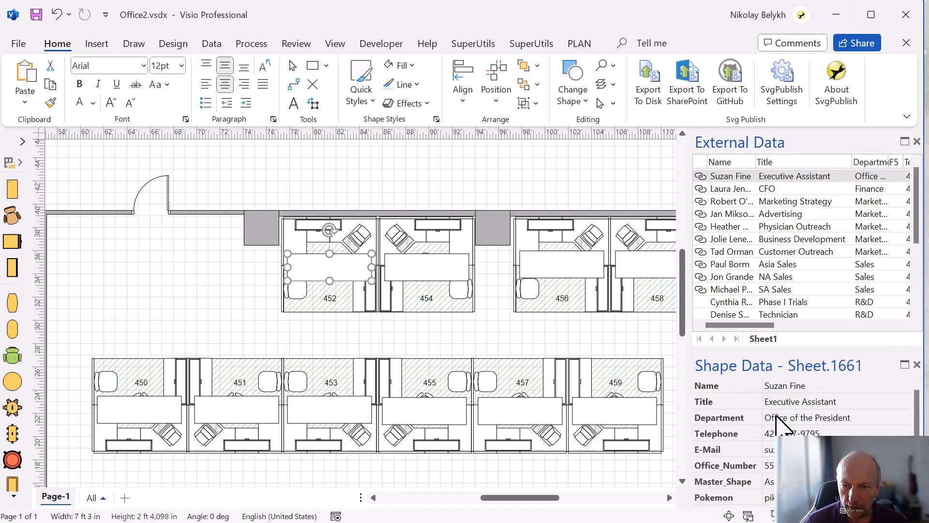
click(438, 269)
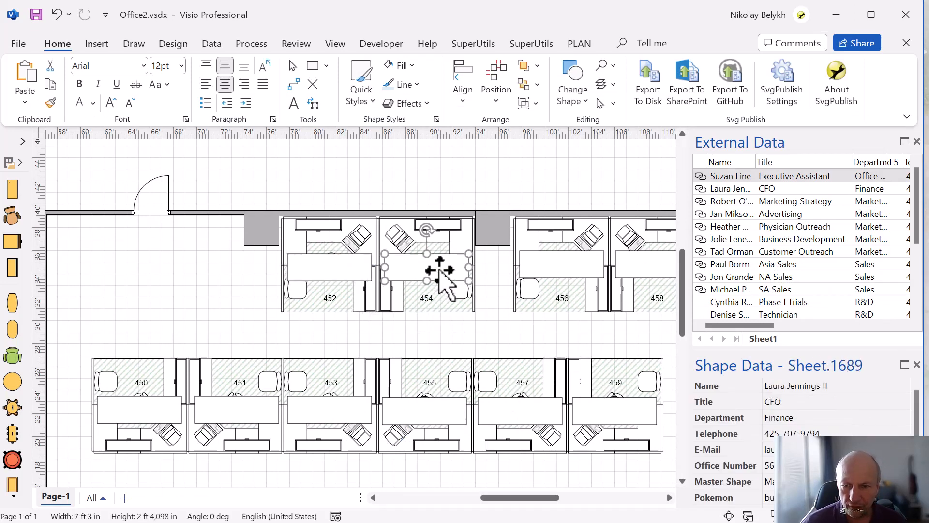
click(563, 272)
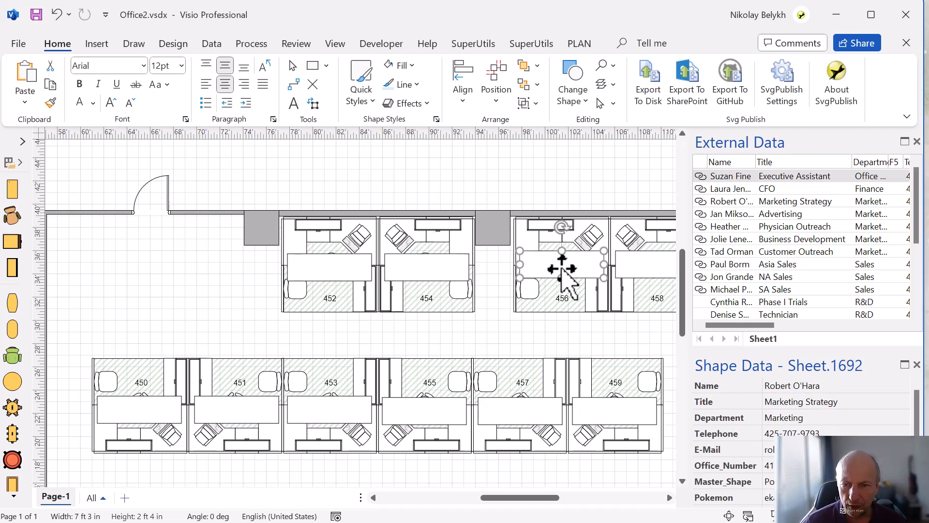
click(654, 267)
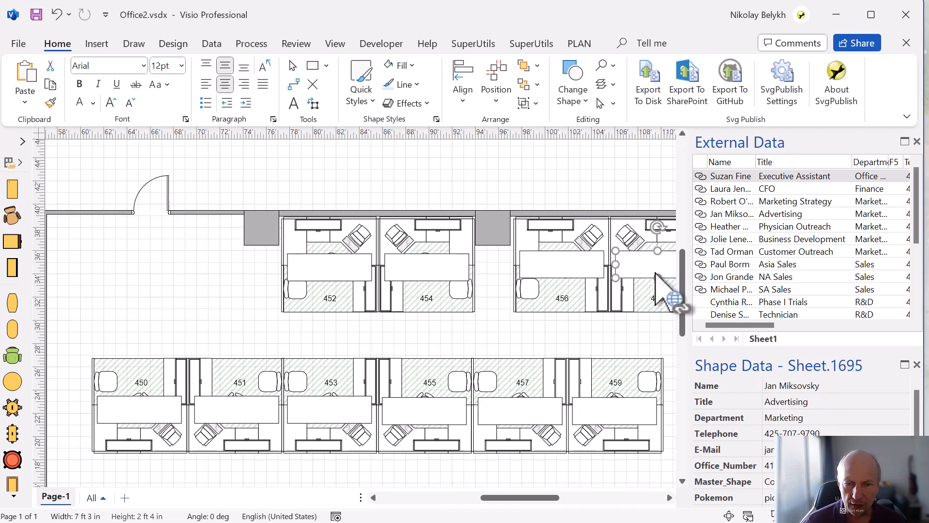
click(534, 407)
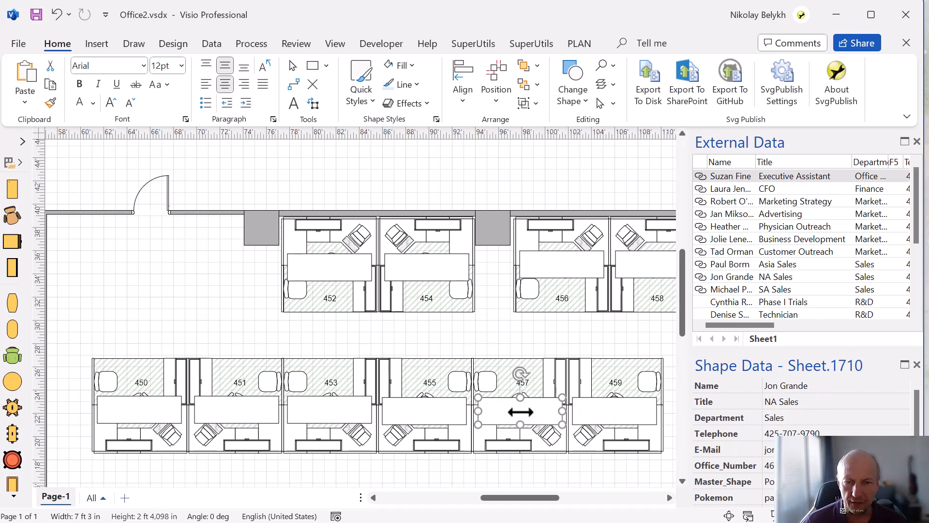
- Compare the shape data of the desk labels in offices 456 and 459 with the published floor plan in the browser
click(556, 270)
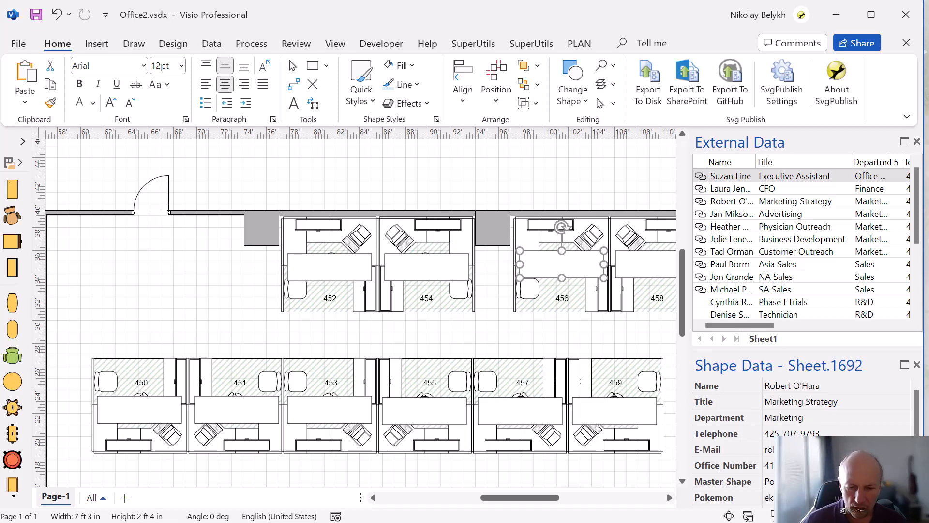
key(alt+Tab)
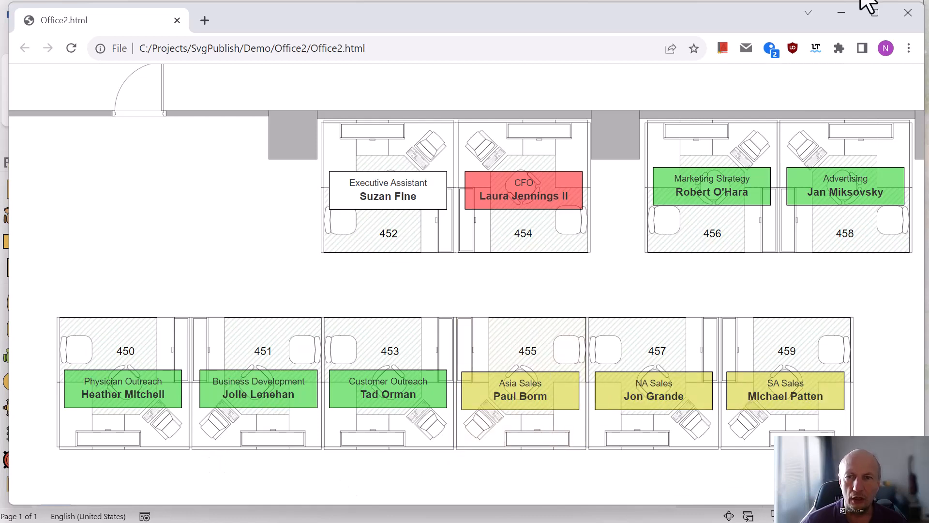
click(841, 13)
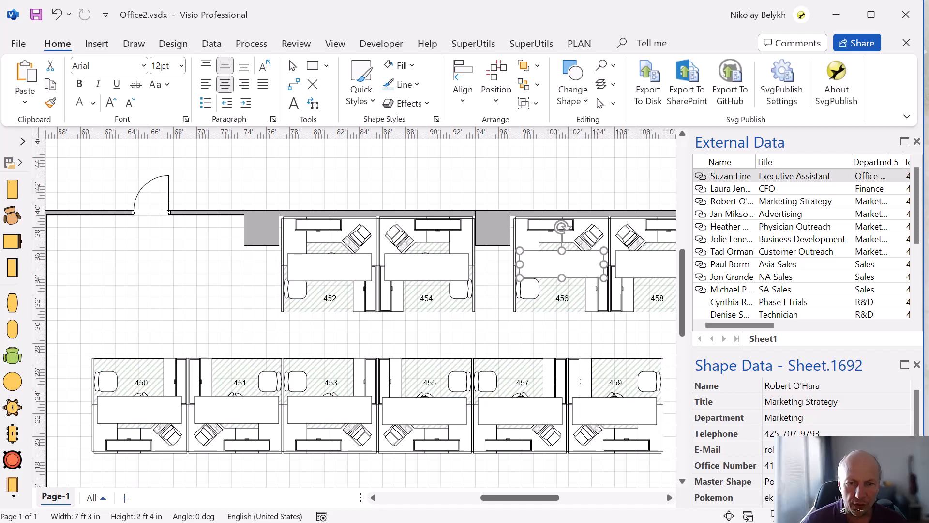
click(623, 409)
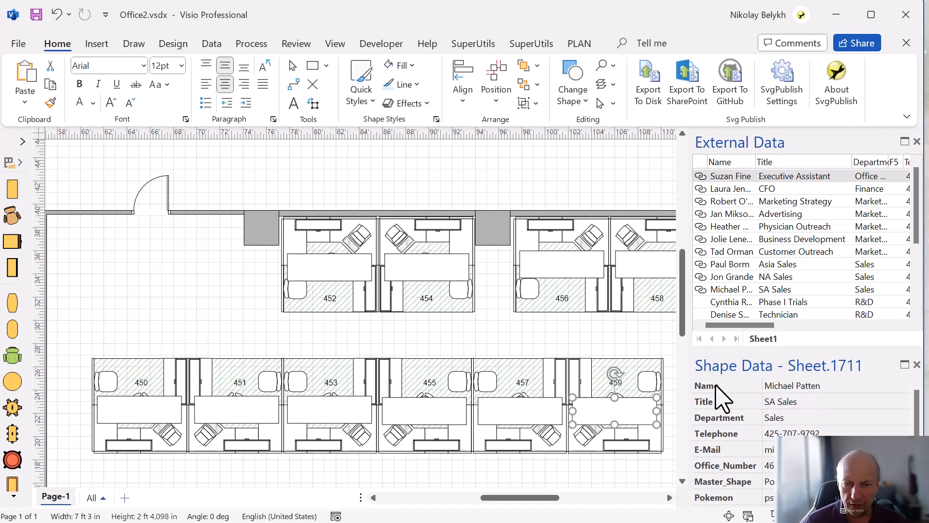
click(798, 418)
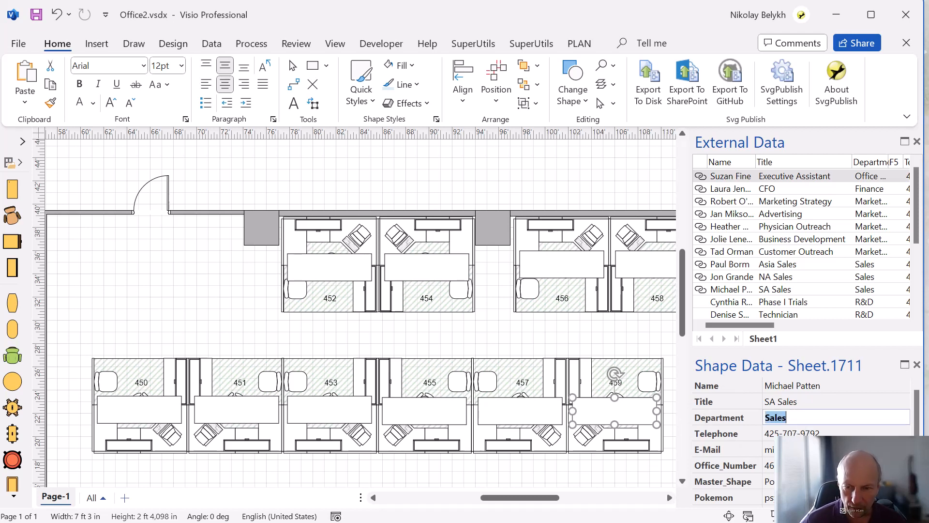
- Switch to Office2.xls in Excel, copy Marketing from D8 into the SA Sales employee's Department cell D11, and save the workbook
key(alt+Tab)
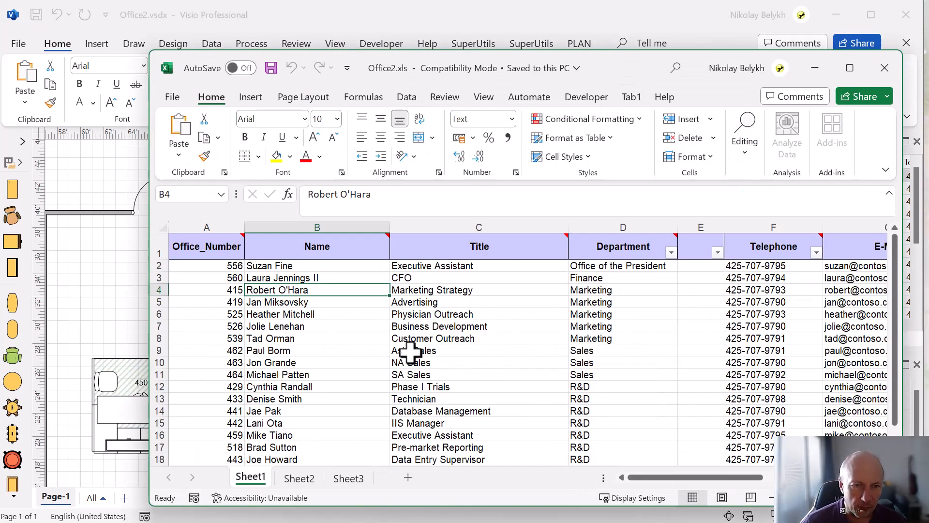
scroll(336, 339, down, 2)
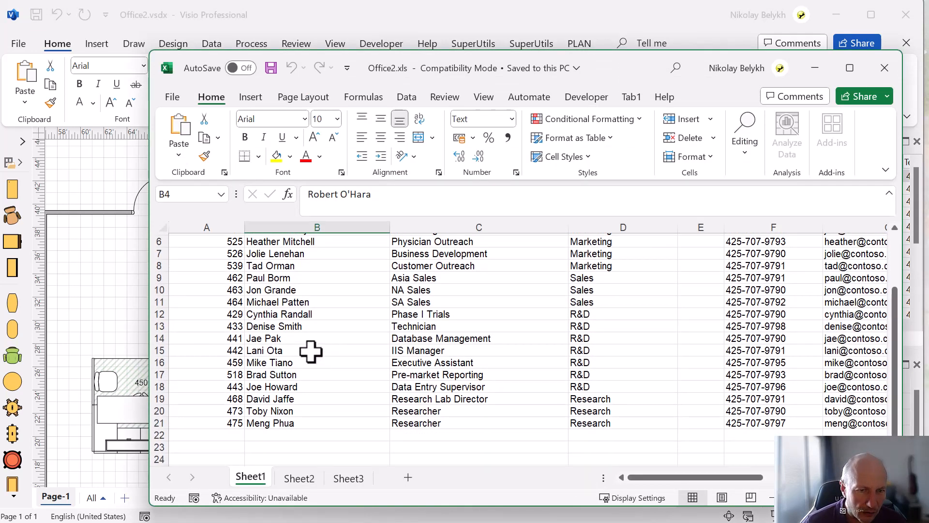
scroll(311, 352, up, 2)
click(292, 377)
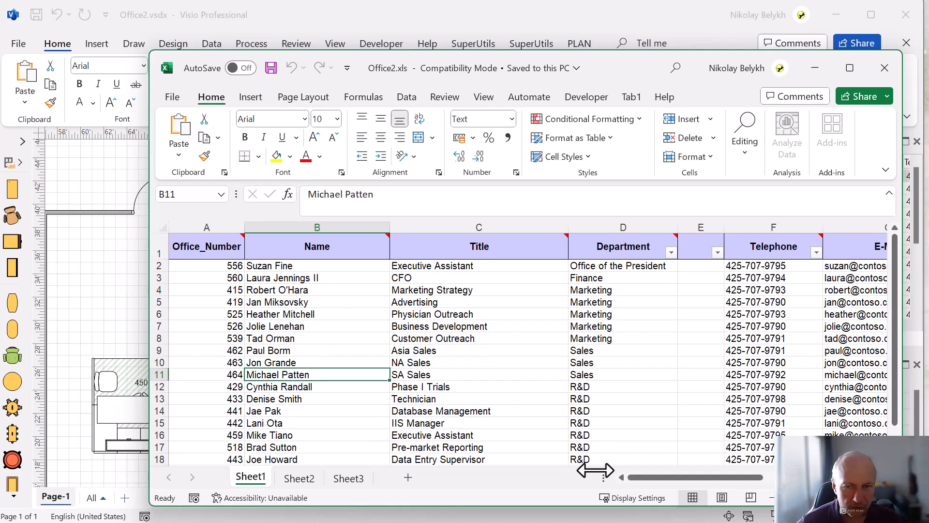
key(Right)
key(Right)
key(Up)
key(Up)
key(Up)
key(ctrl+c)
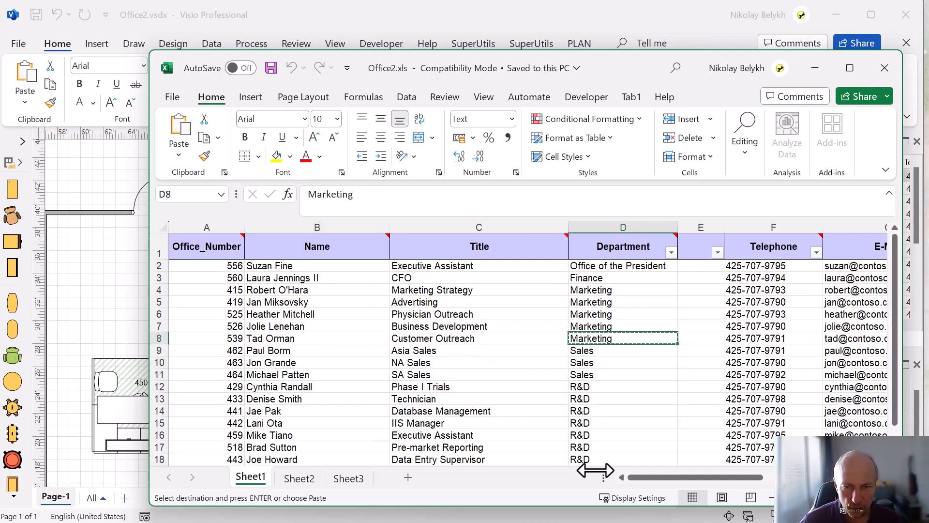
key(Down)
key(Down)
key(Down)
key(ctrl+v)
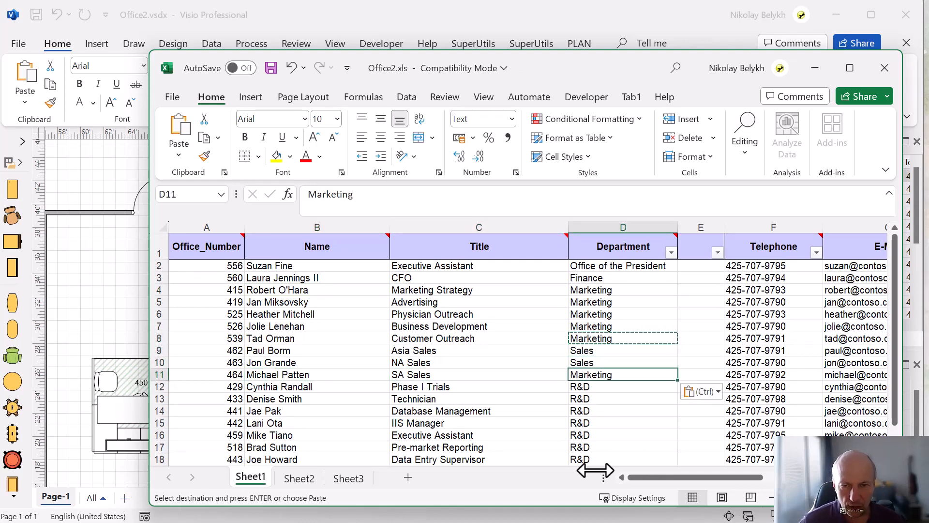
key(ctrl+s)
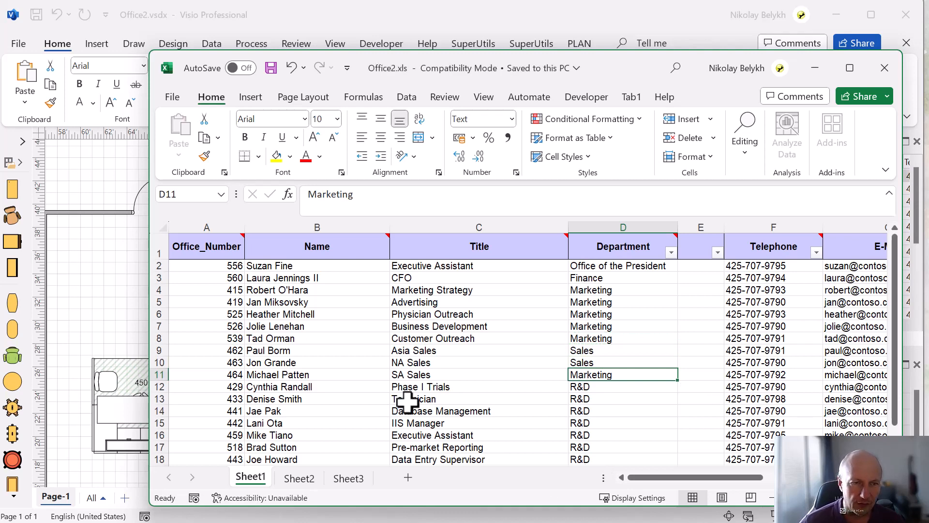
- Return to the Visio drawing and refresh all external data linked to it
click(123, 286)
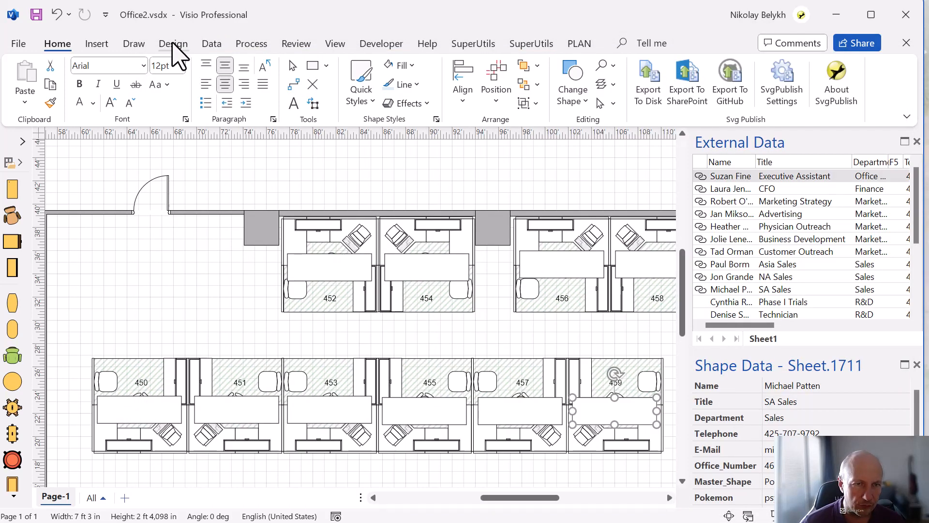
click(205, 44)
click(154, 80)
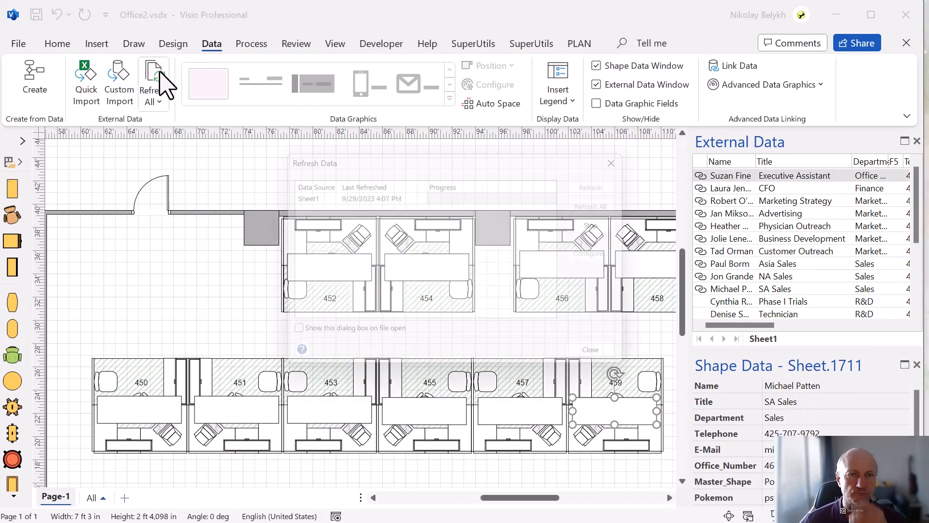
click(609, 362)
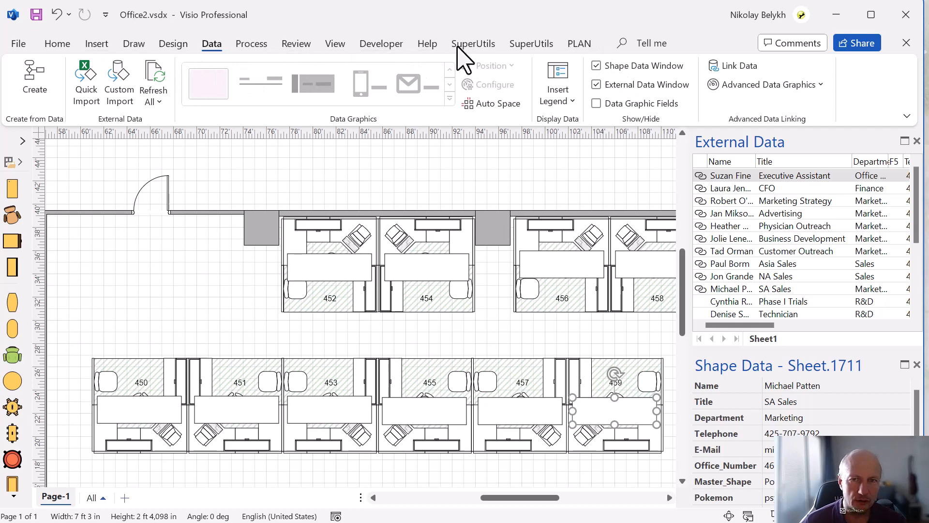
- Republish the drawing to disk, view the resulting page in the browser, and close its new Office2.html tab
click(66, 44)
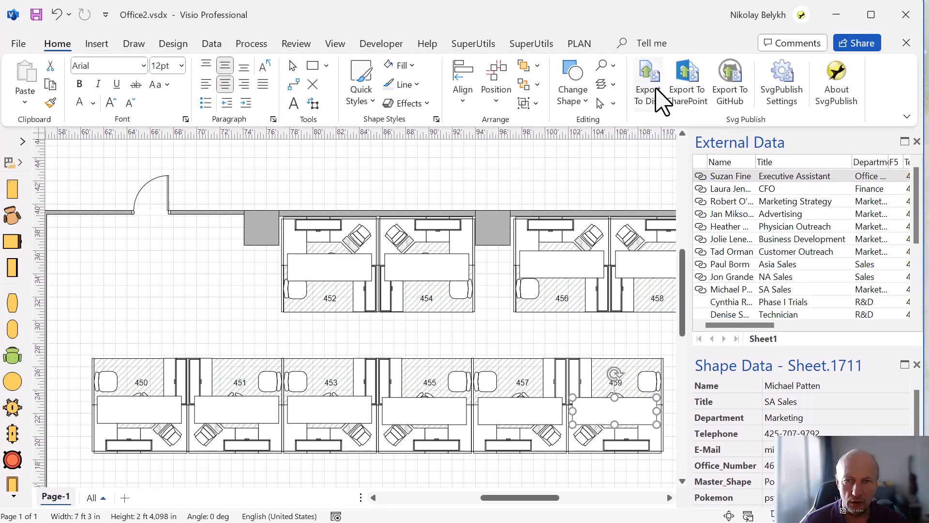
click(651, 92)
click(687, 510)
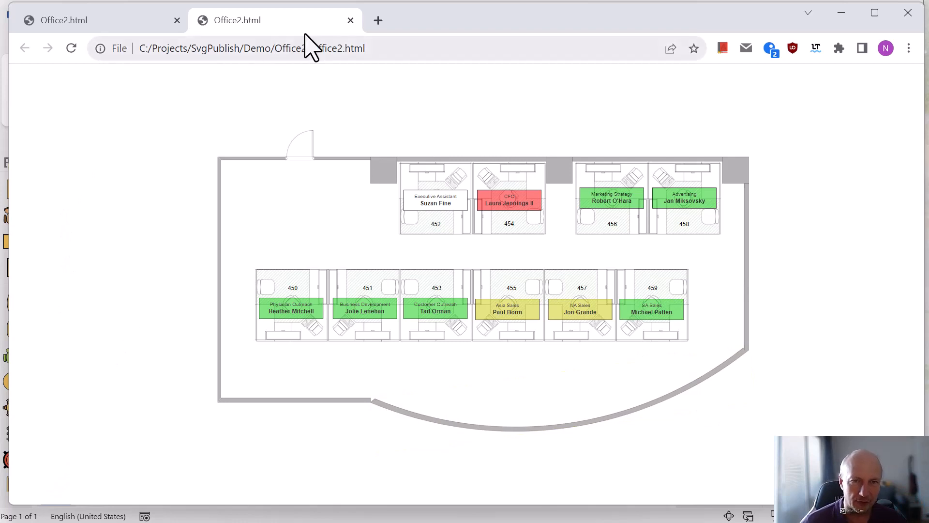
click(350, 20)
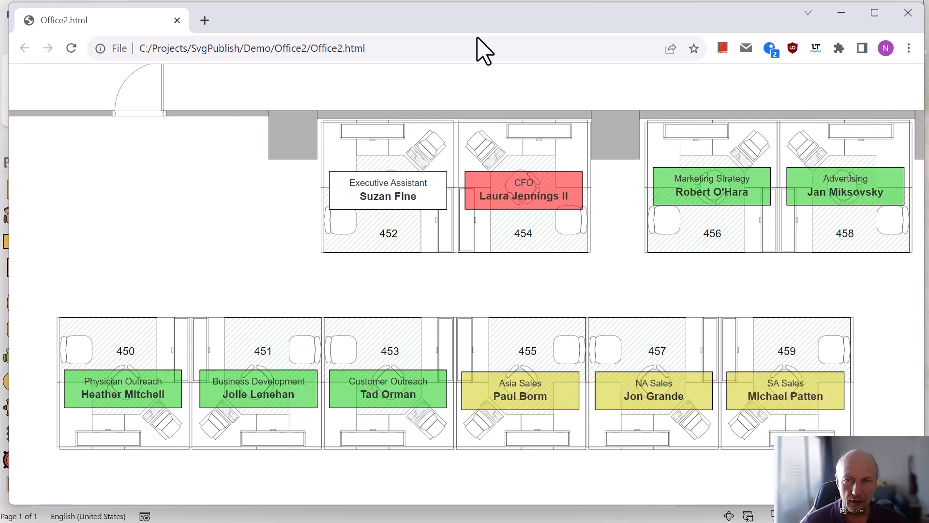
click(842, 13)
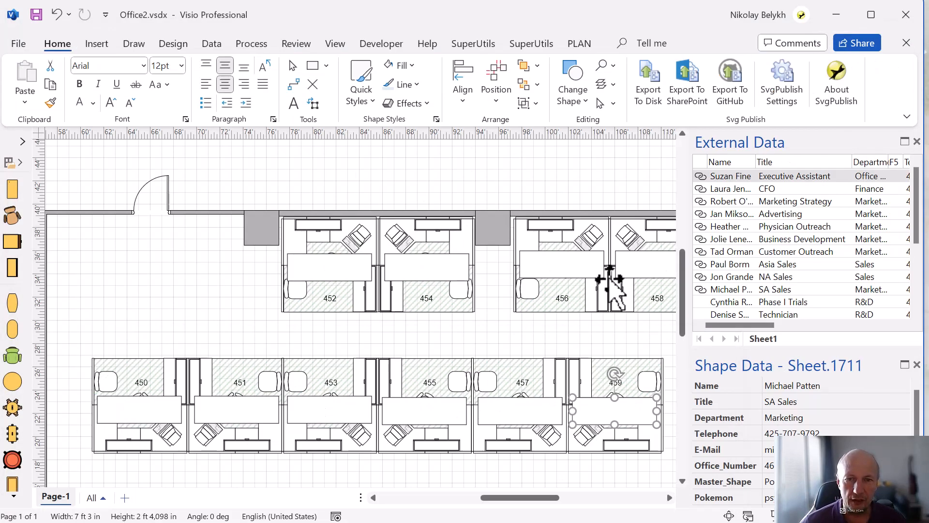
- Select the desk label in office 452 and close the Shape Data and External Data windows
click(504, 338)
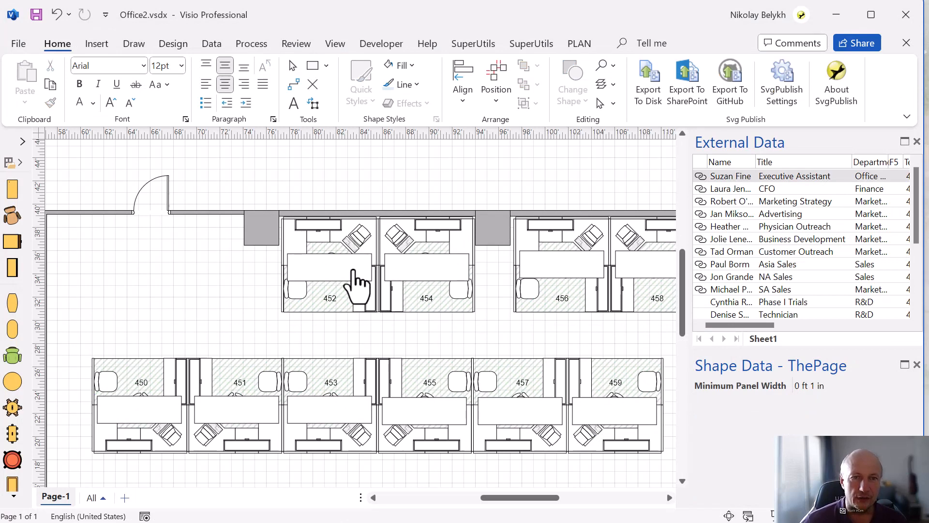
click(337, 269)
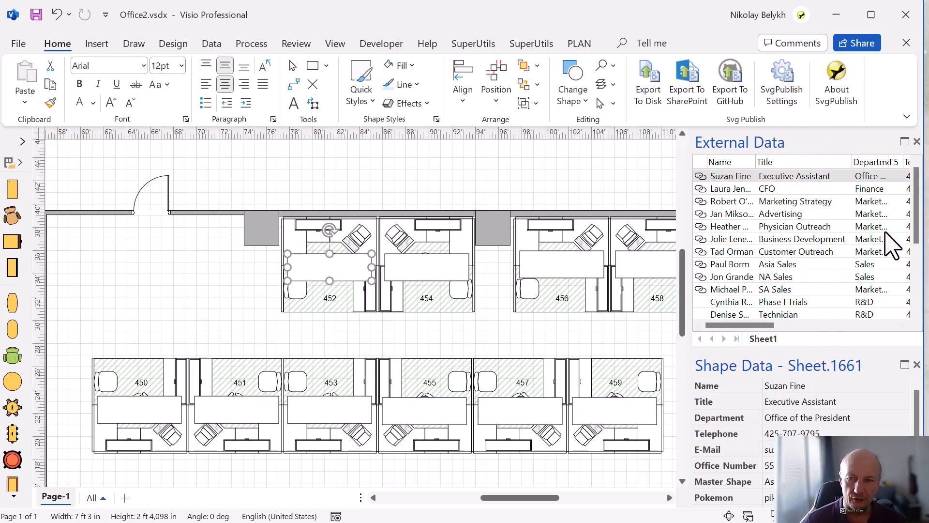
click(917, 364)
click(916, 141)
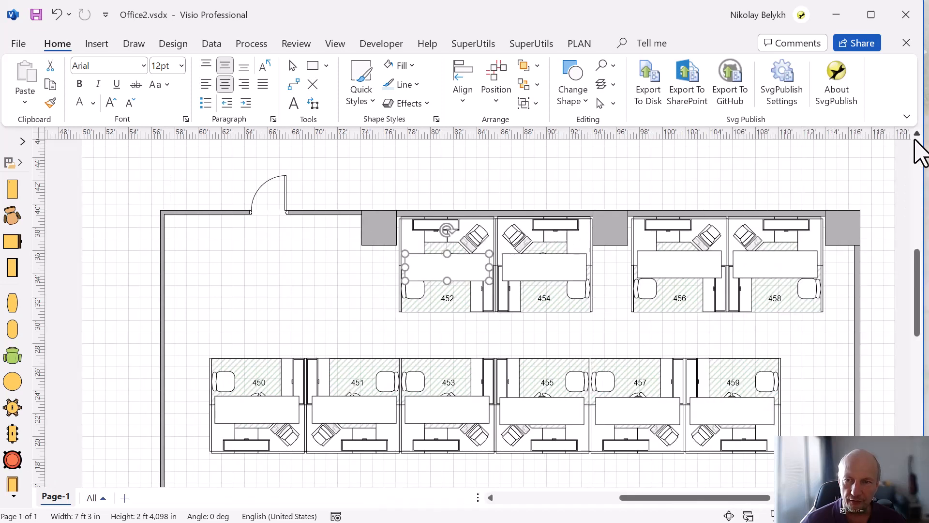
- Open the default custom shape content template from the SvgPublish developer settings
click(777, 81)
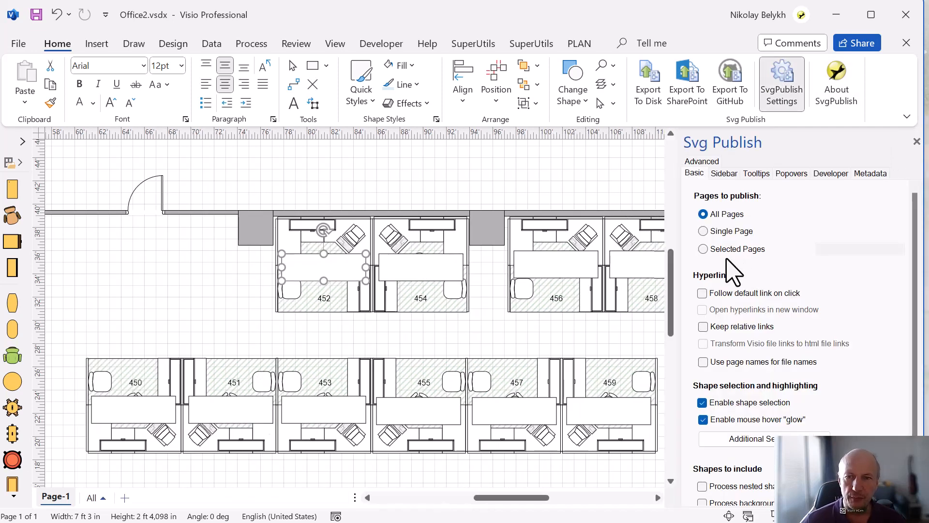
click(831, 173)
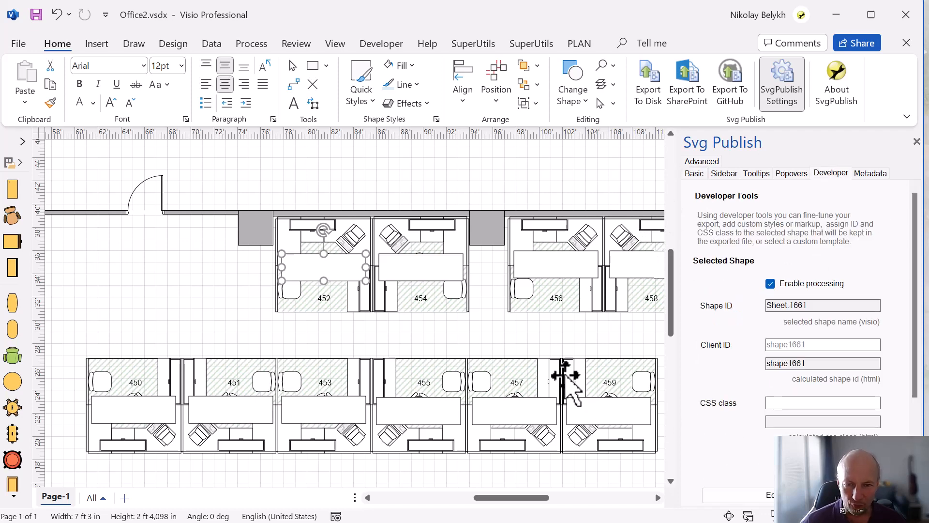
scroll(602, 340, down, 1)
scroll(602, 339, up, 1)
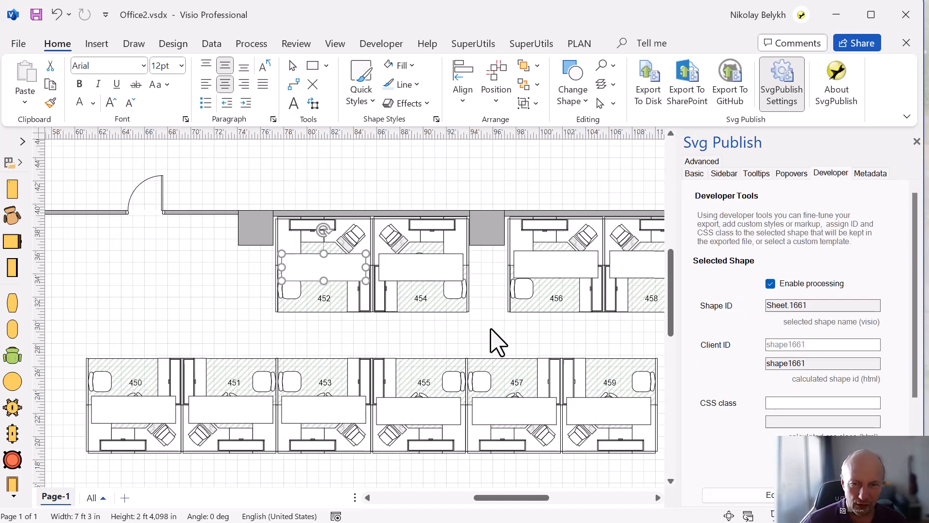
scroll(498, 343, right, 3)
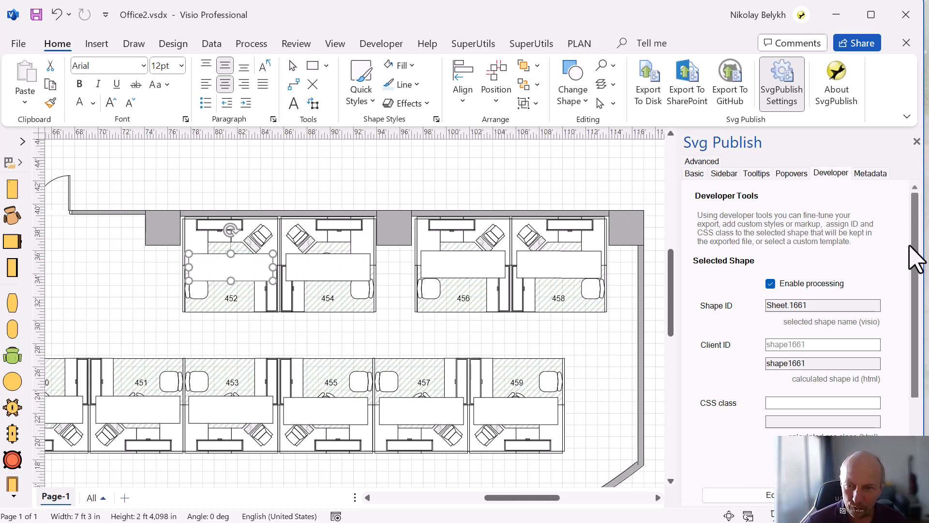
drag(913, 257, 910, 423)
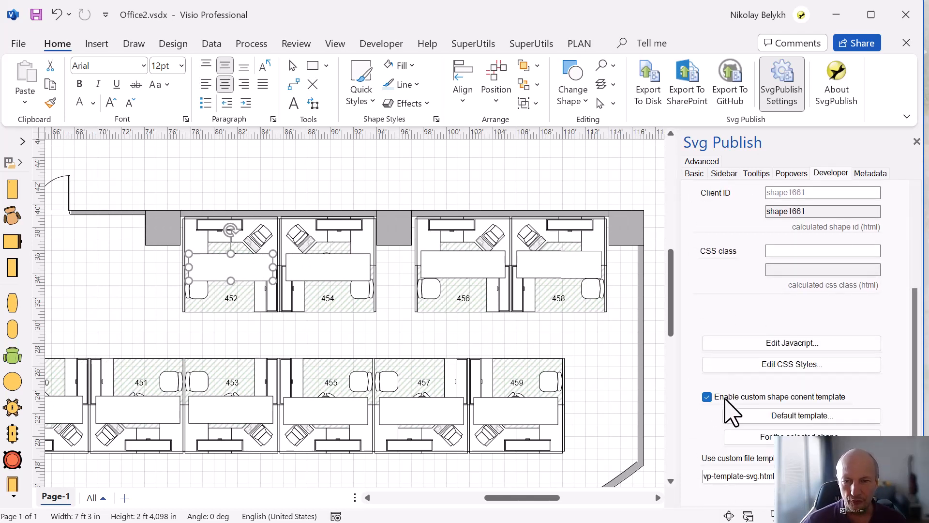
drag(914, 406, 922, 230)
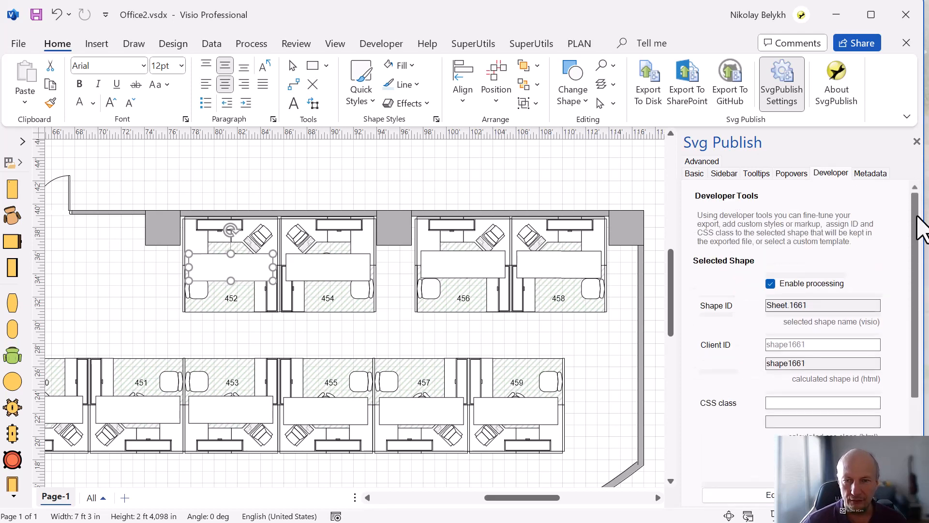
scroll(919, 217, down, 3)
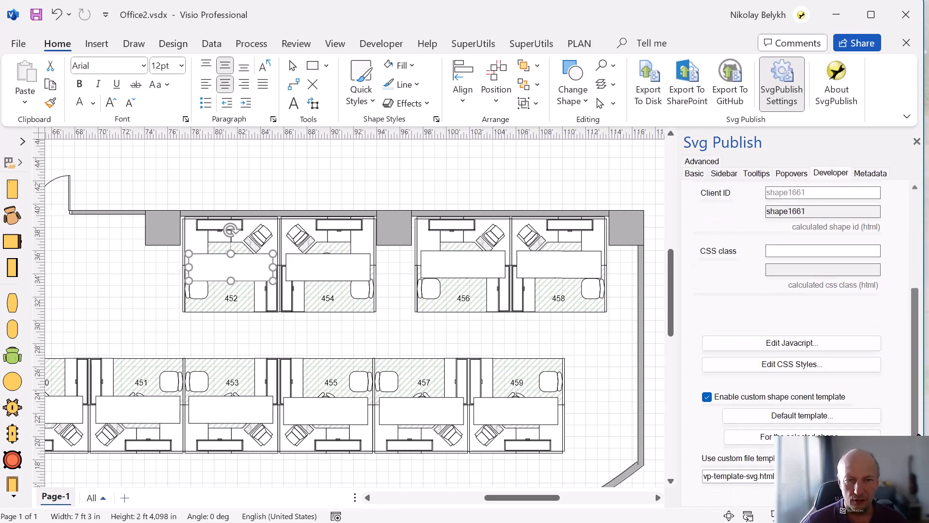
click(785, 416)
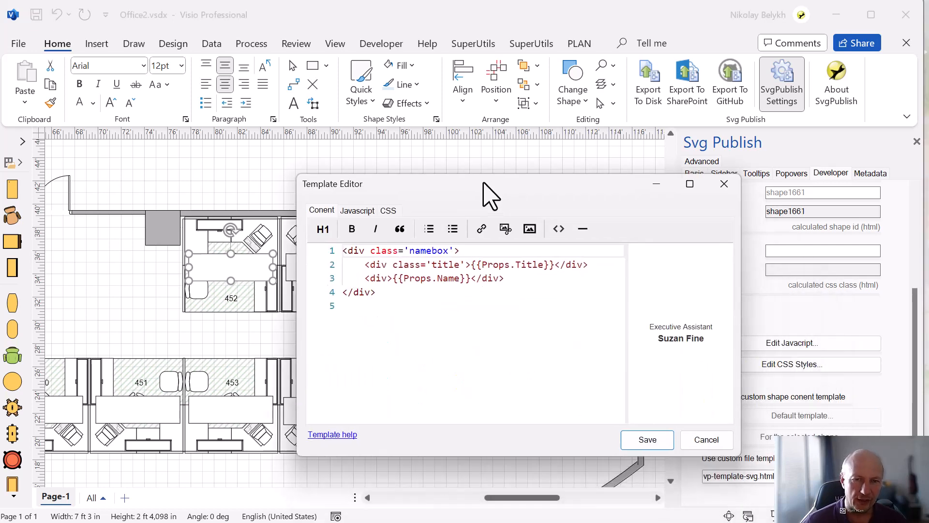
- Move the Template Editor clear of the office 452 label and examine the whole namebox markup of the default template
drag(590, 314, 451, 146)
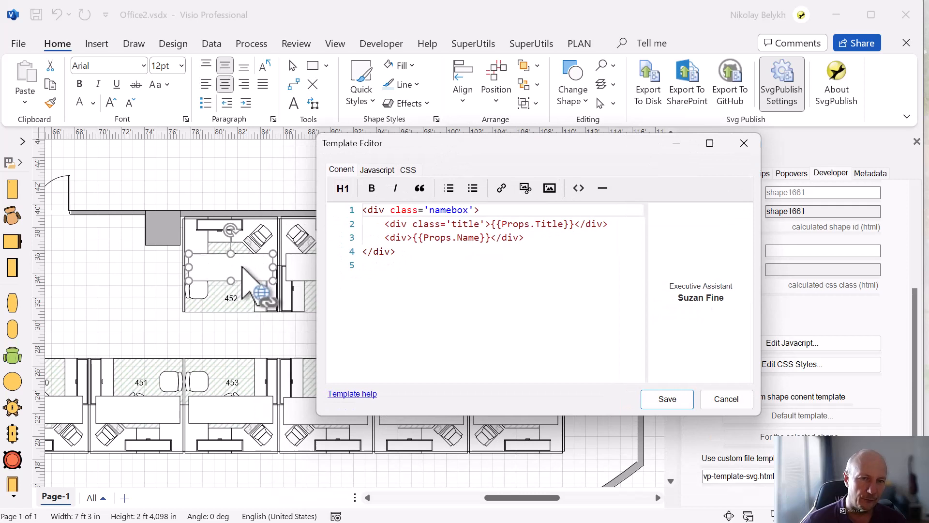
click(479, 310)
drag(405, 290, 348, 206)
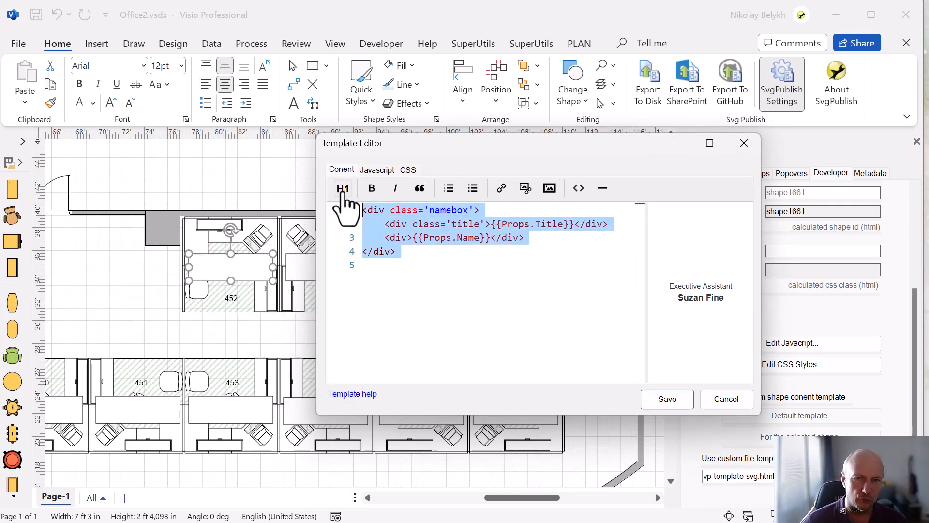
click(425, 313)
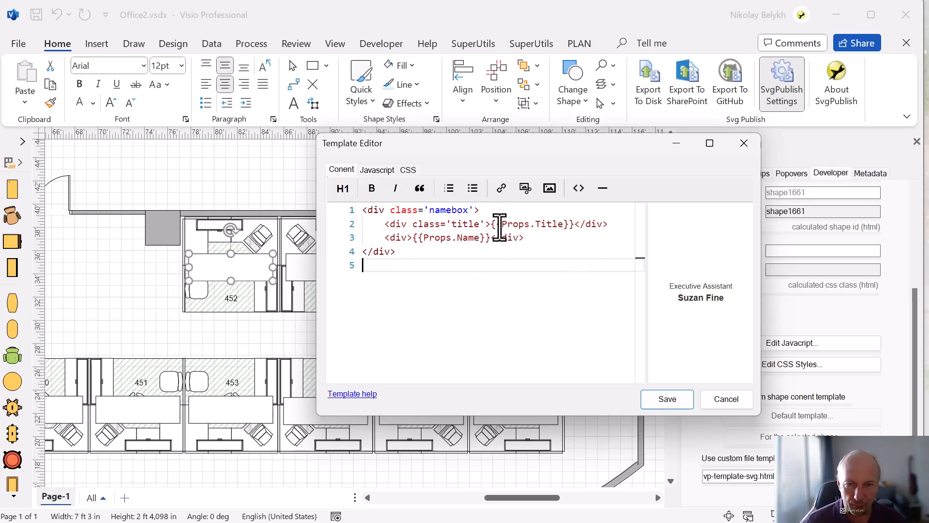
- Select the Props.Title placeholder in the title line of the content template
drag(501, 224, 568, 226)
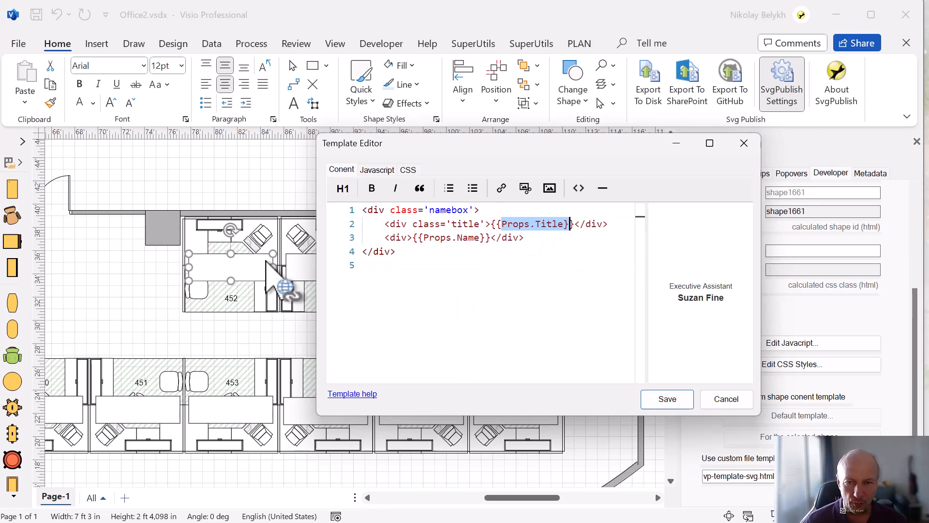
click(536, 225)
click(519, 224)
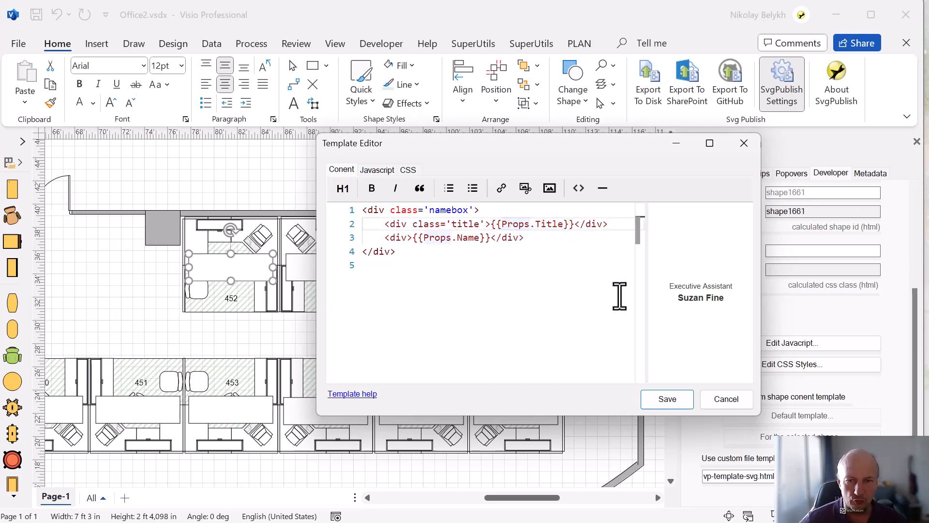
key(ctrl+shift+Right)
key(ctrl+shift+Right)
key(ctrl+shift+Right)
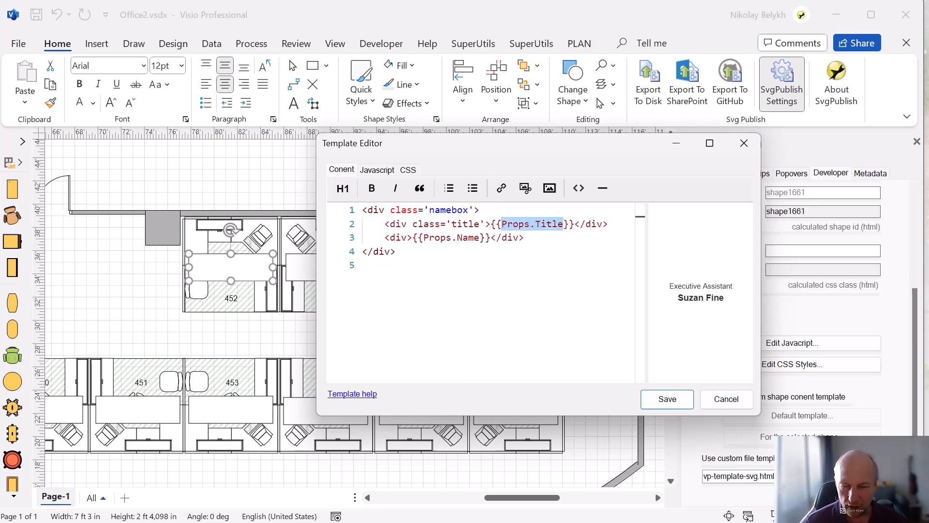
- Compare the content template's Props.Name placeholder and namebox markup with the office labels on the published Office2.html page
drag(423, 241, 478, 242)
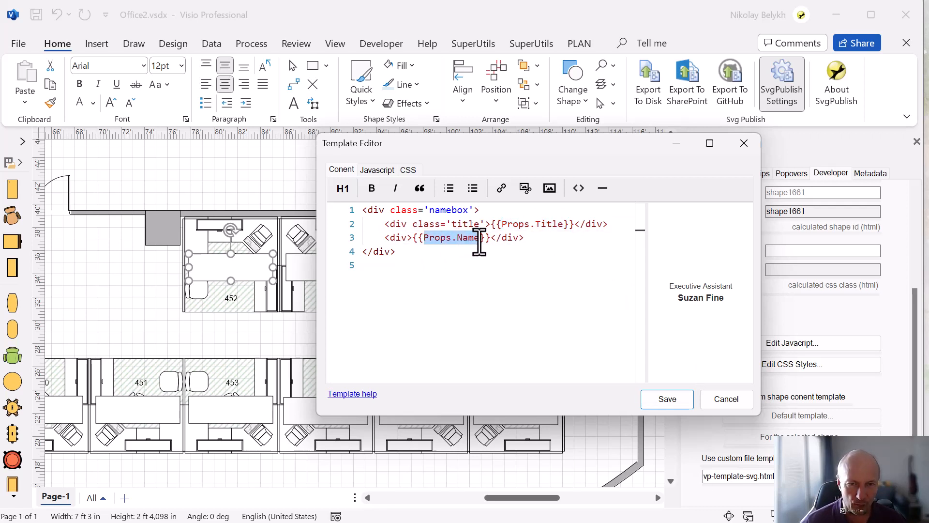
click(473, 284)
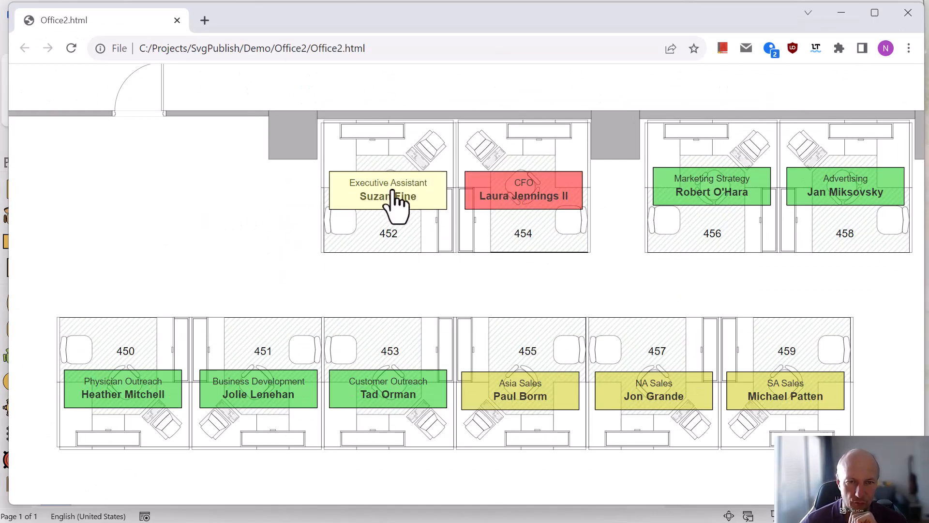
click(841, 13)
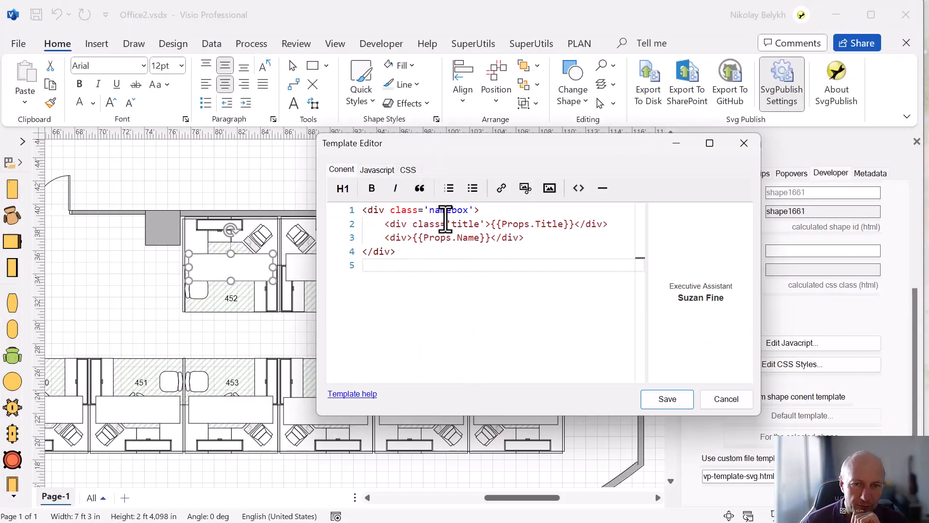
double_click(431, 211)
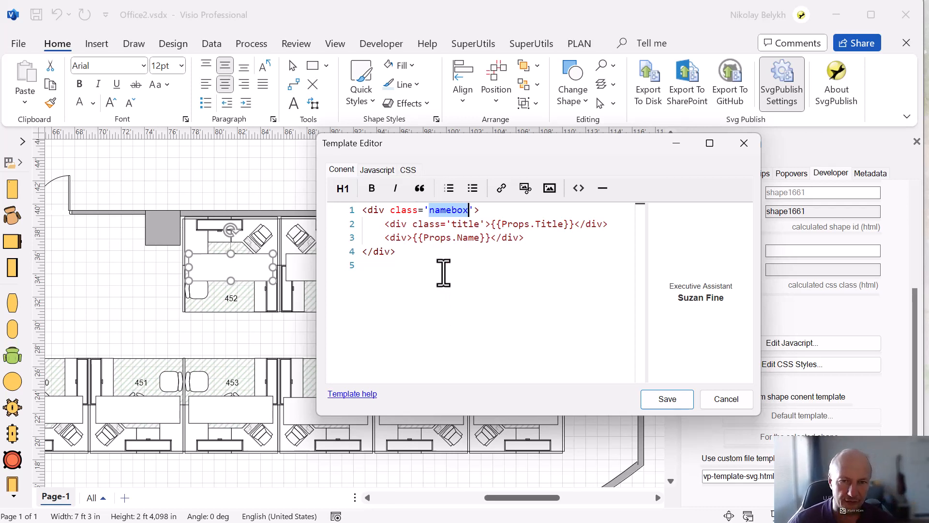
drag(502, 276, 338, 228)
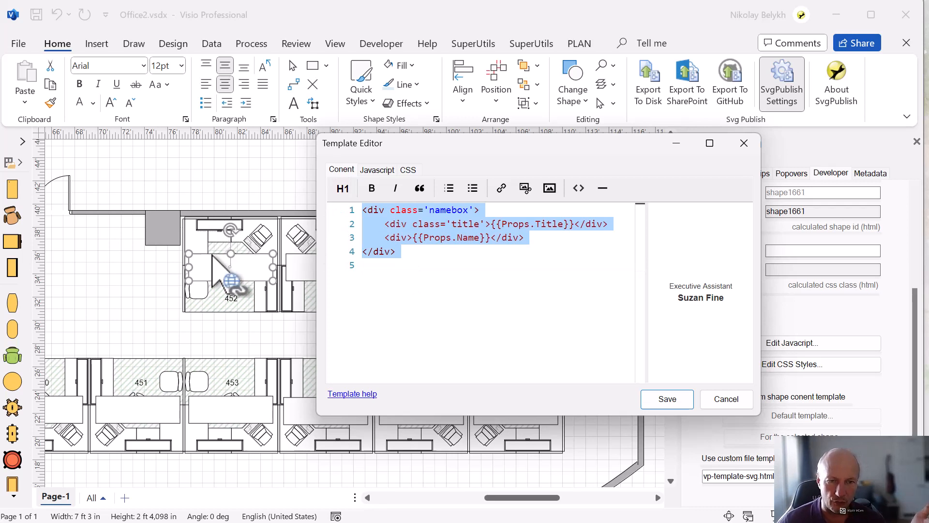
- Examine the .namebox and .title rules in the template's CSS and compare them with the classes in the content markup
click(409, 170)
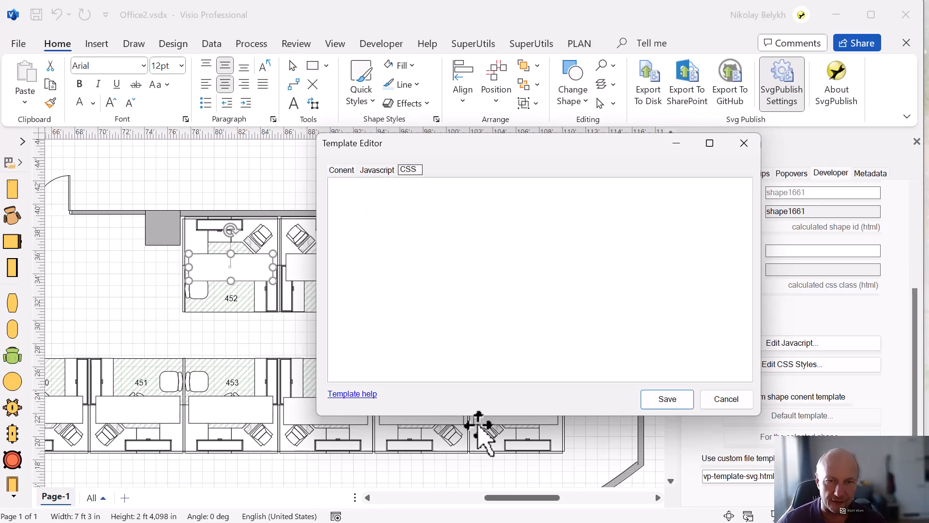
click(446, 184)
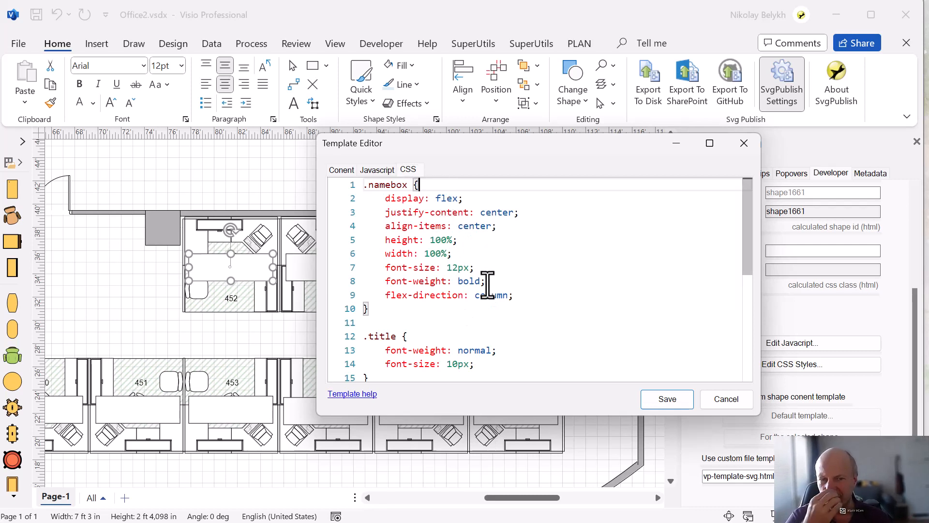
key(Home)
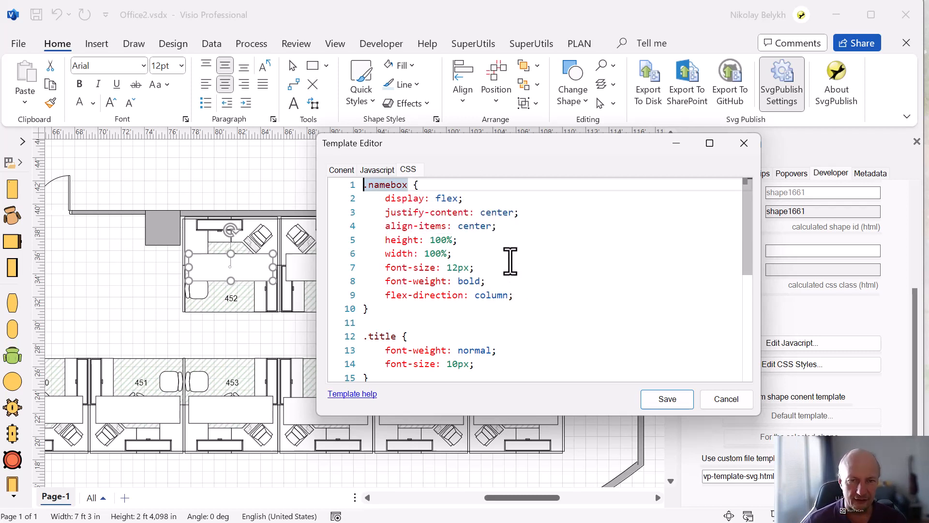
scroll(535, 269, down, 1)
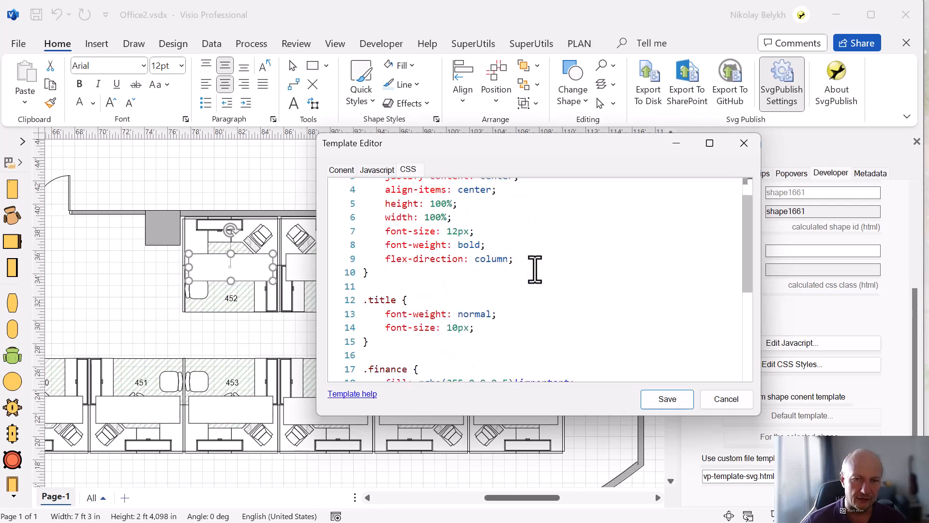
click(437, 300)
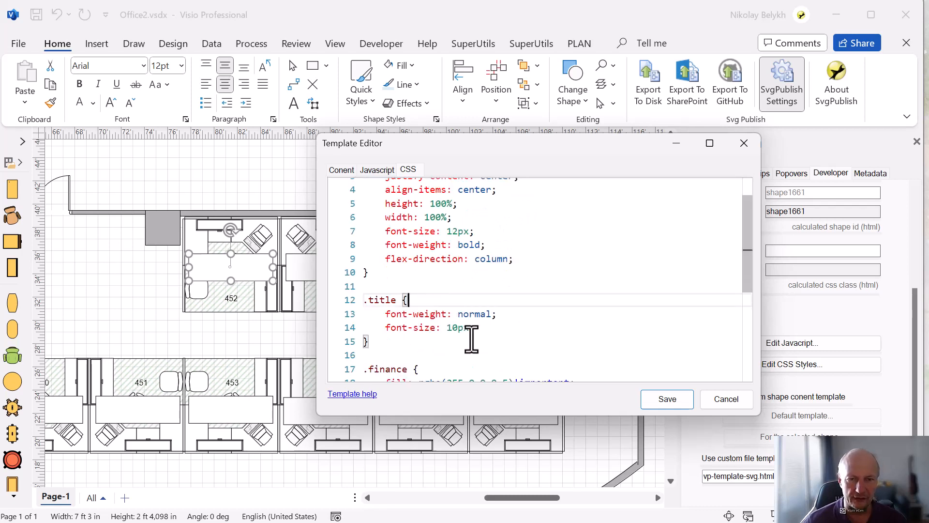
click(343, 170)
key(ctrl+a)
click(452, 292)
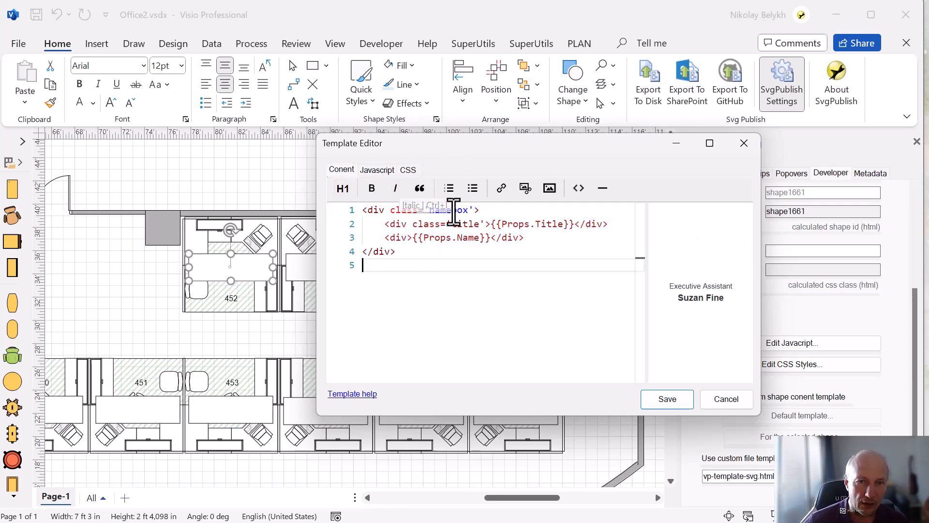
- Show the template's whole JavaScript in an enlarged Template Editor and add a blank line below the setColor function header
click(381, 171)
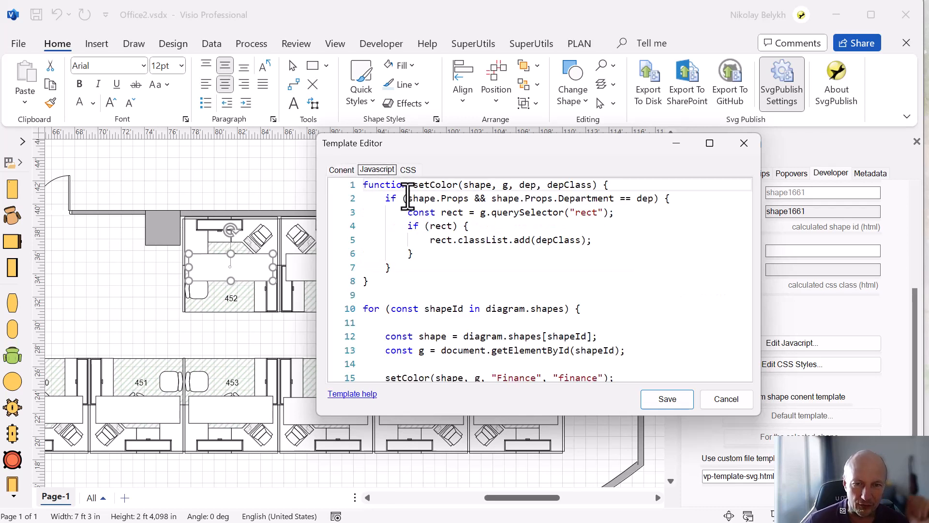
drag(485, 144, 417, 117)
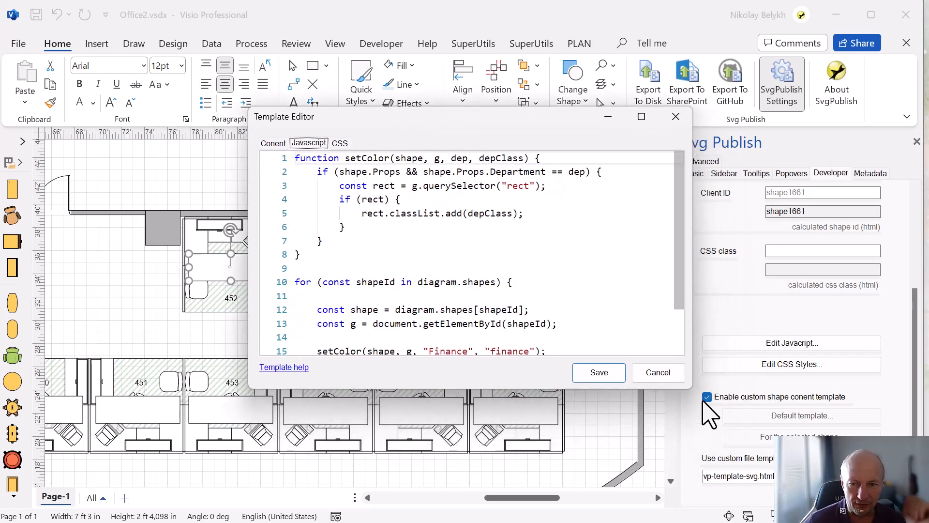
drag(692, 387, 744, 499)
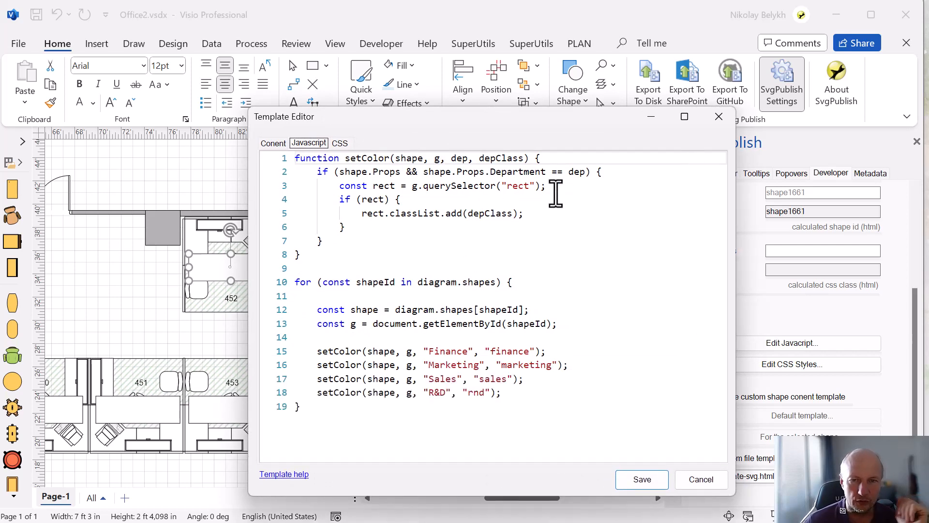
click(561, 159)
key(Return)
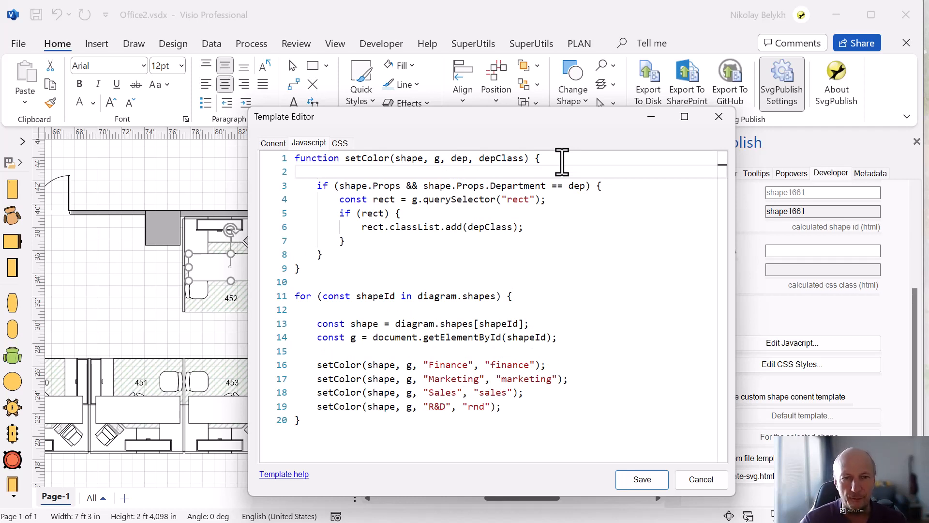
- Examine the loop over diagram.shapes and the line that assigns the shape constant
click(433, 297)
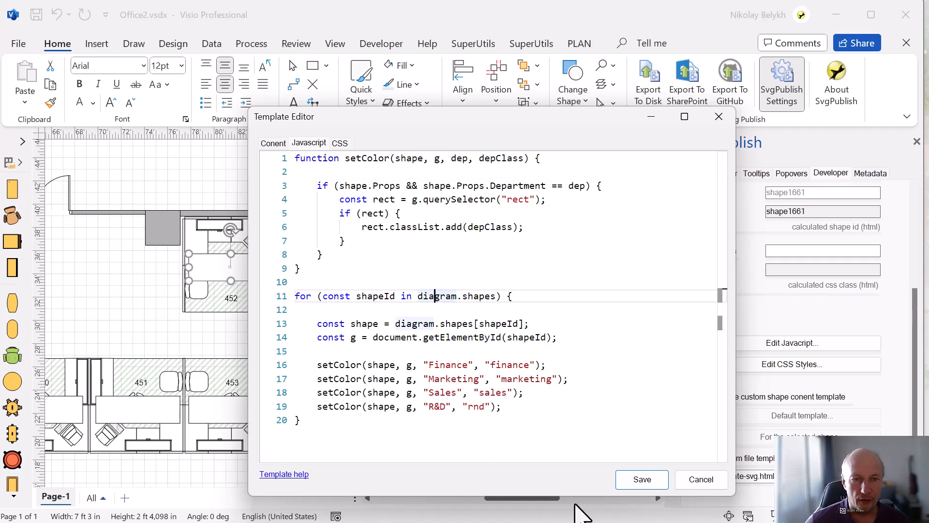
key(Home)
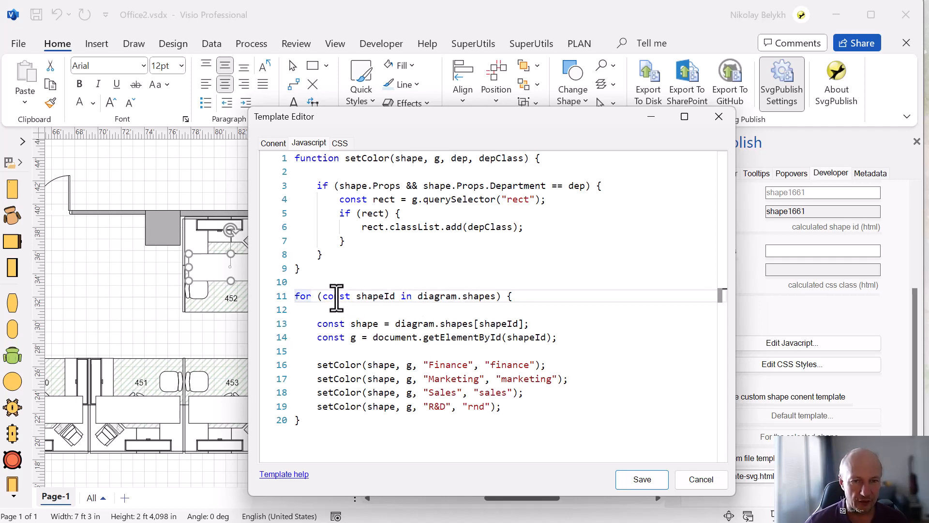
drag(323, 296, 495, 297)
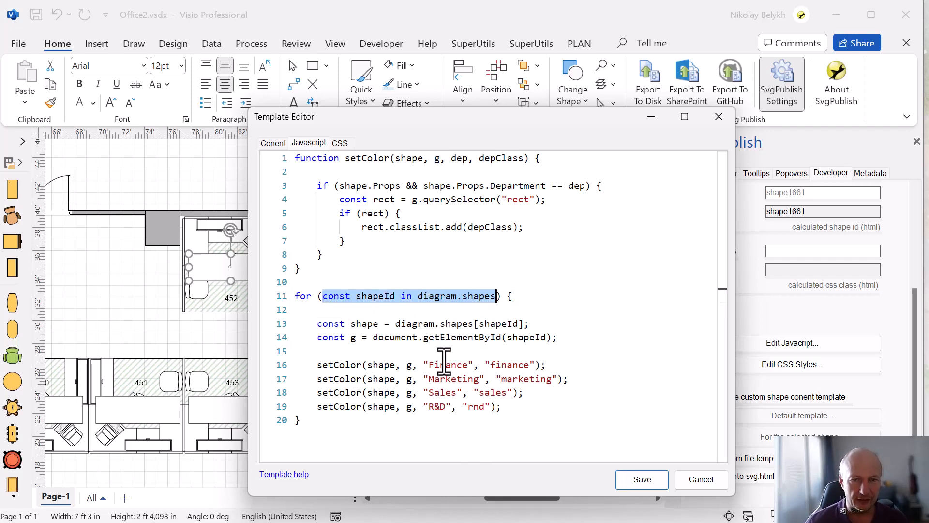
click(364, 323)
drag(396, 323, 522, 324)
click(366, 323)
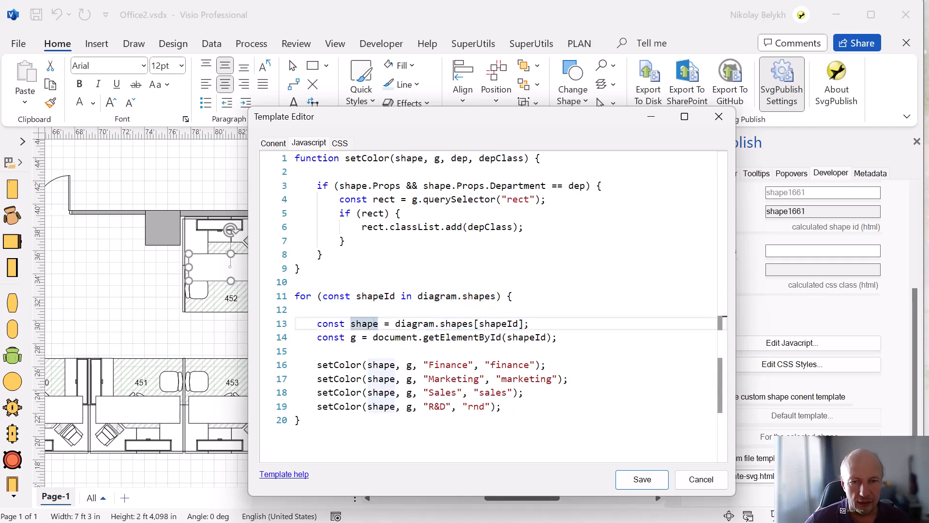
- Enter "shape." on a new line below the shape constant and browse the suggested members such as Props, ConnectedTo and Comment
key(End)
key(Return)
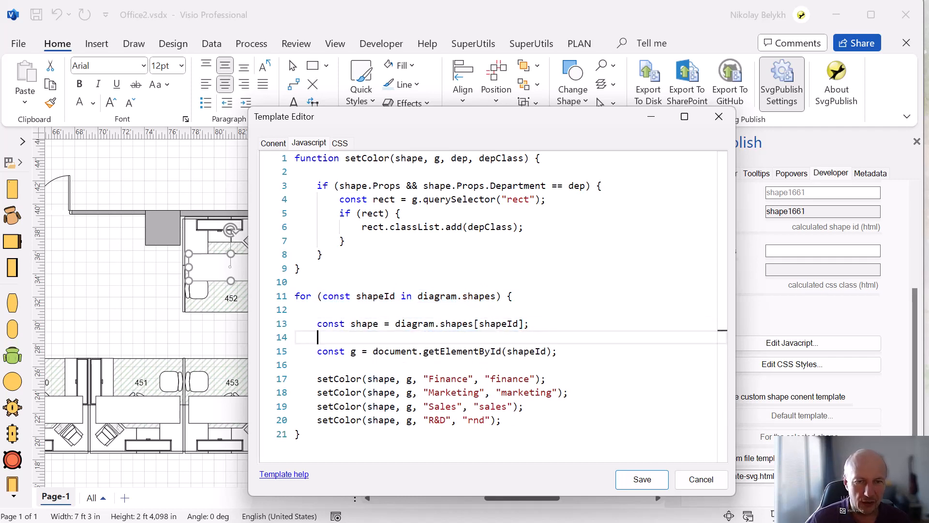
text(shape.)
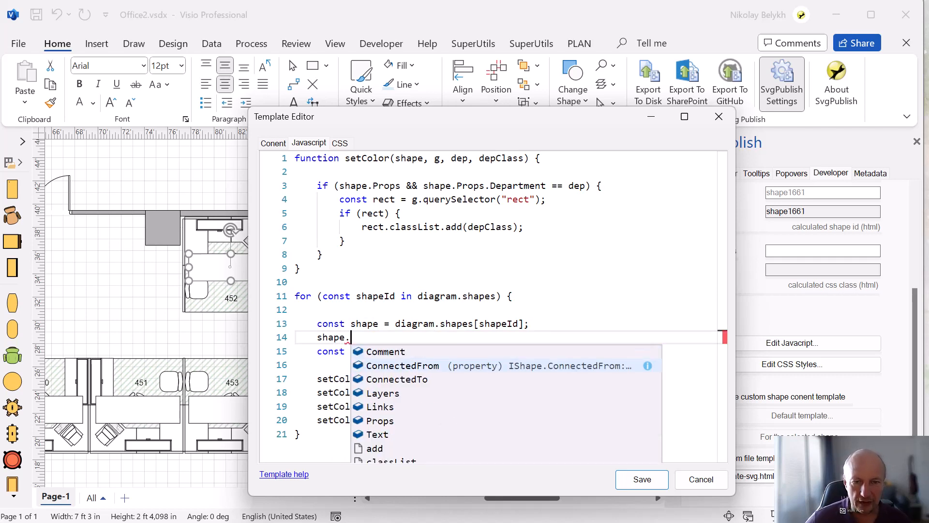
key(Down)
key(Down)
key(Down)
key(Down)
key(Down)
key(Up)
key(Up)
key(Up)
key(Up)
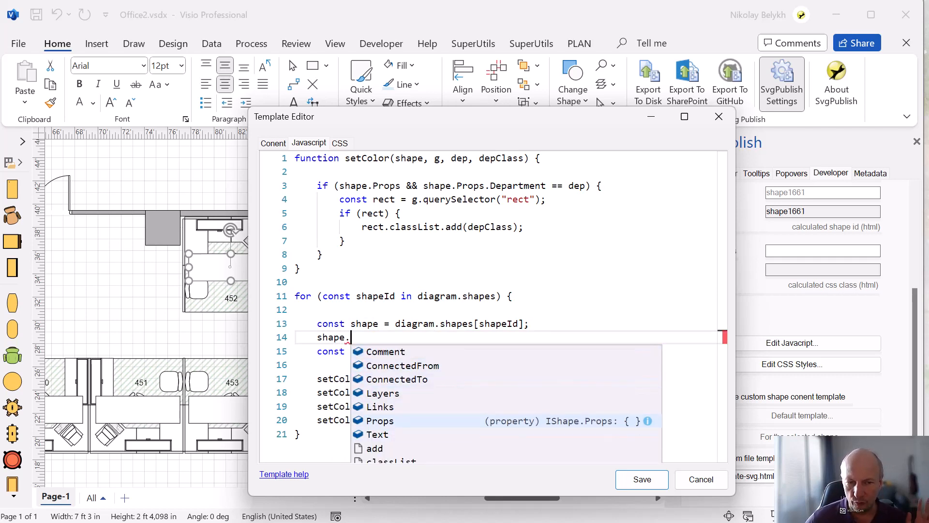
key(Down)
key(Up)
key(Up)
key(Up)
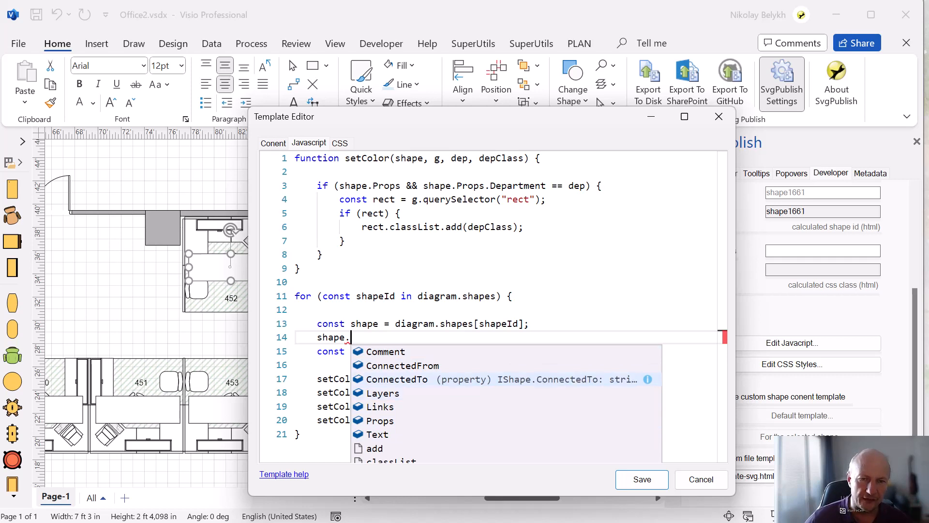
key(Down)
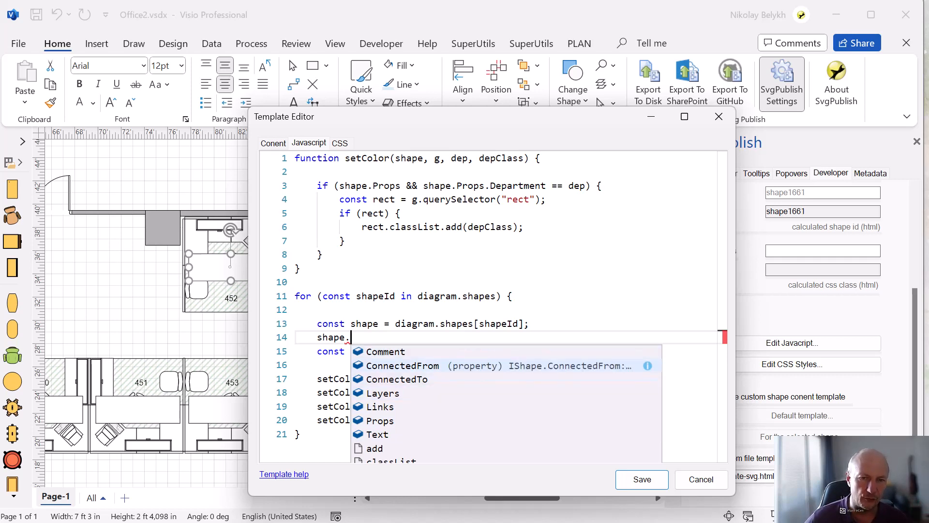
key(Up)
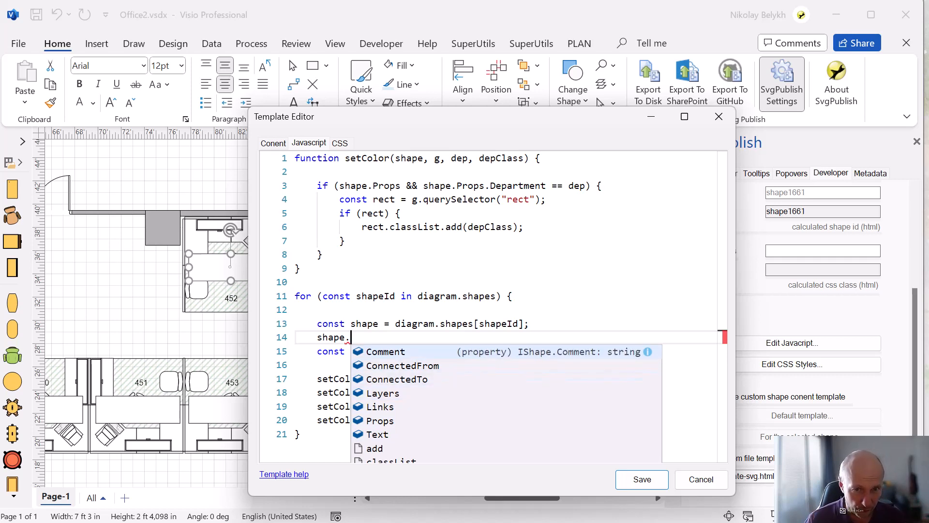
- Delete the trial "shape." line from the loop
key(shift+Home)
key(shift+Home)
key(BackSpace)
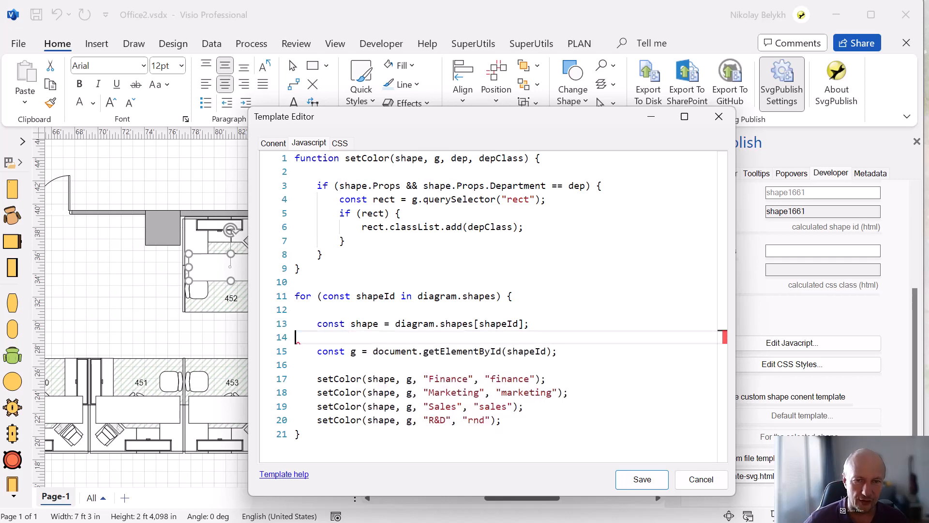
key(Delete)
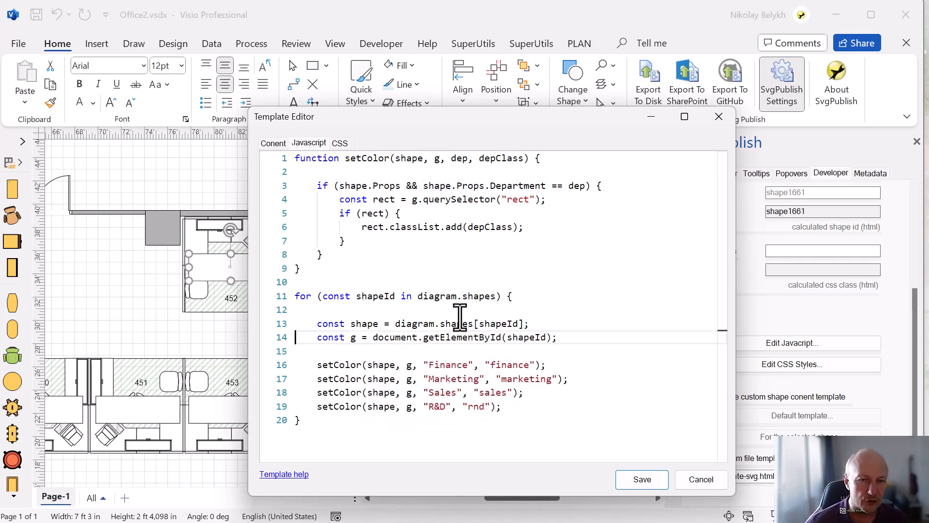
- Examine how the shape and g constants and the department and class names are passed to the setColor calls
click(351, 338)
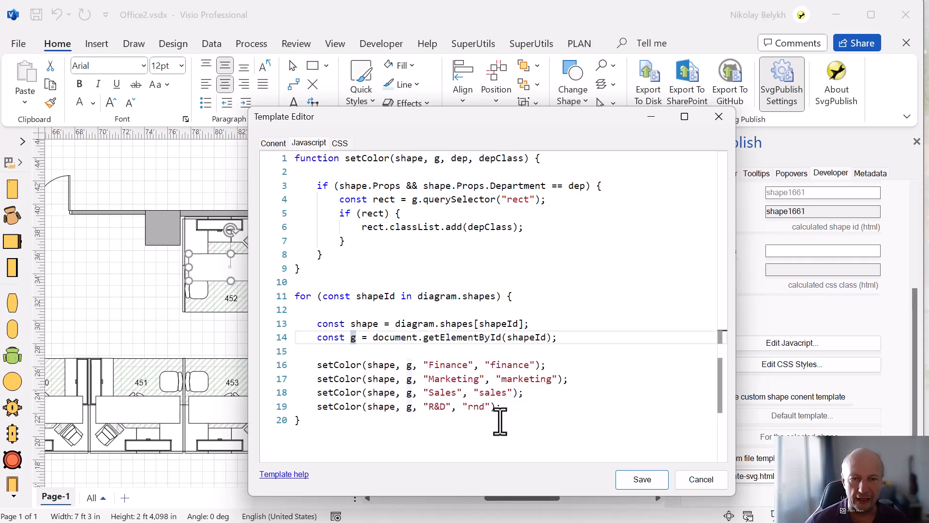
click(352, 327)
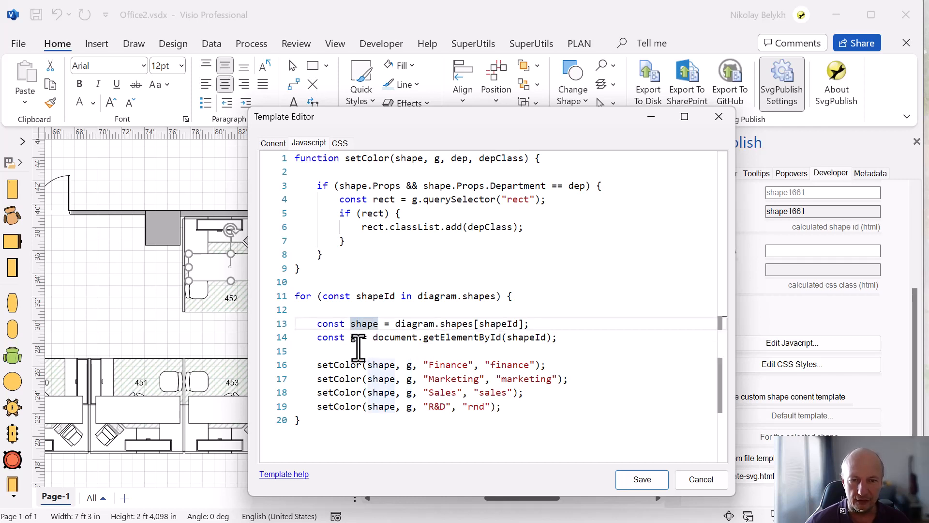
click(349, 338)
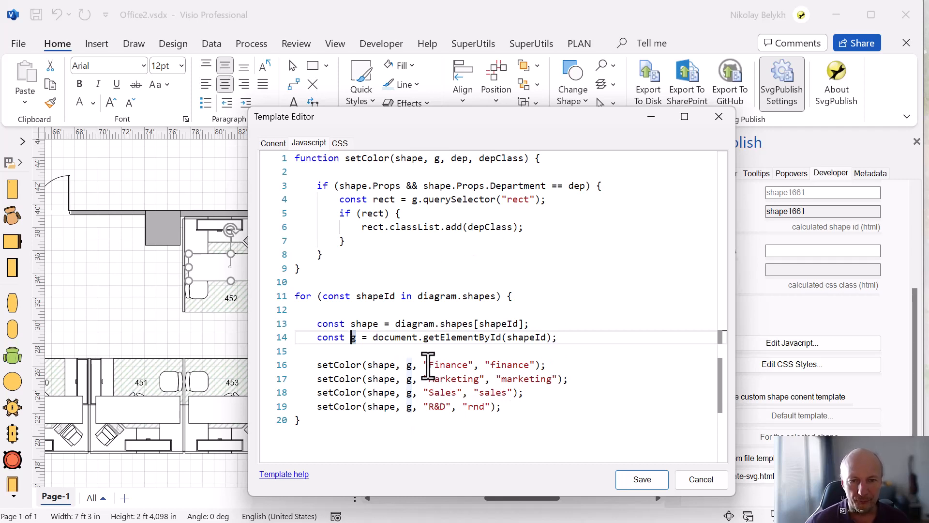
click(334, 365)
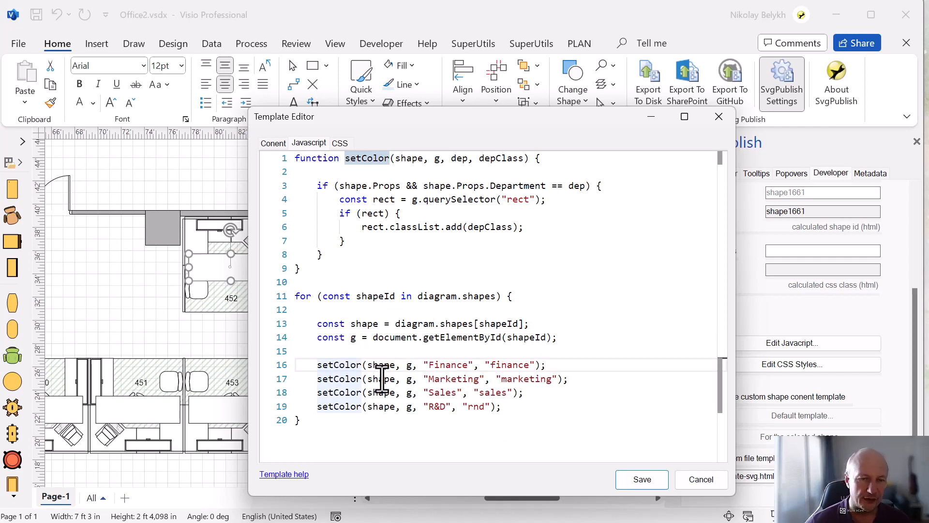
click(512, 365)
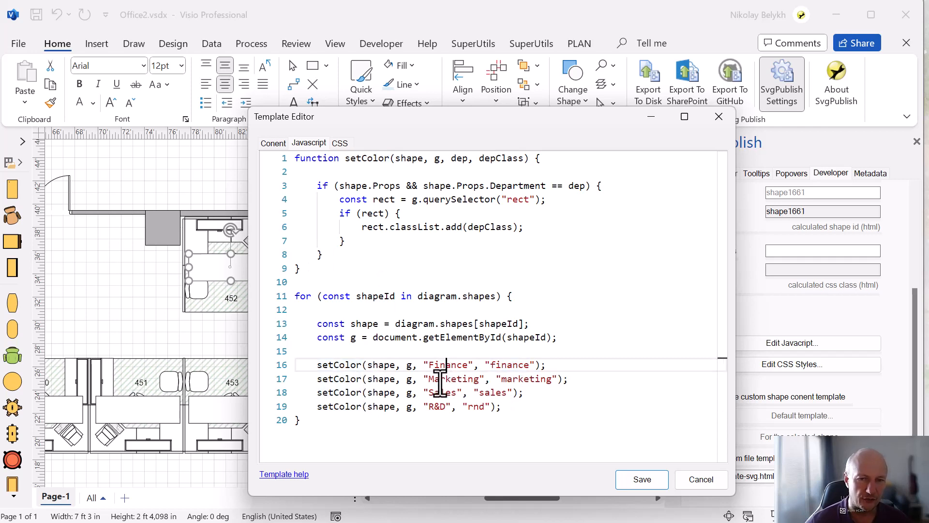
- Examine the setColor function body, from its parameters to the rect lookup and the check before the class is added
click(577, 161)
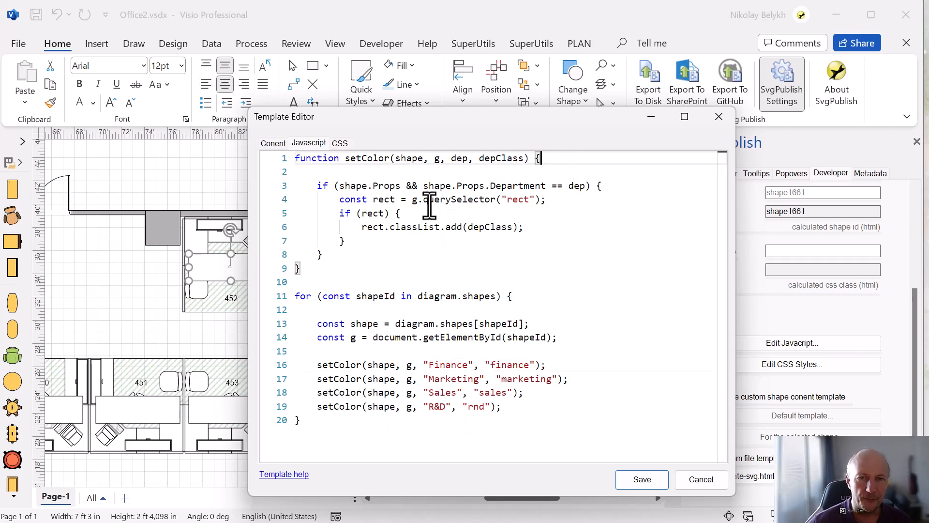
click(384, 201)
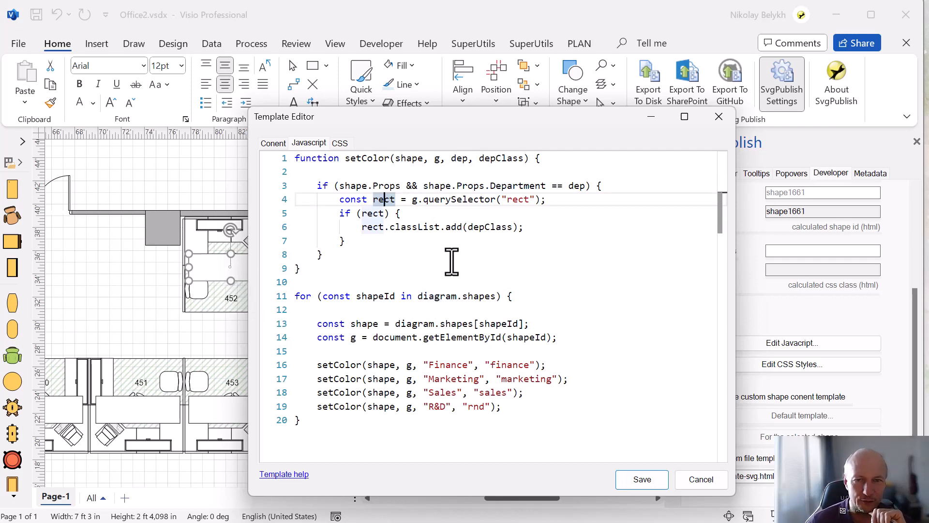
click(430, 215)
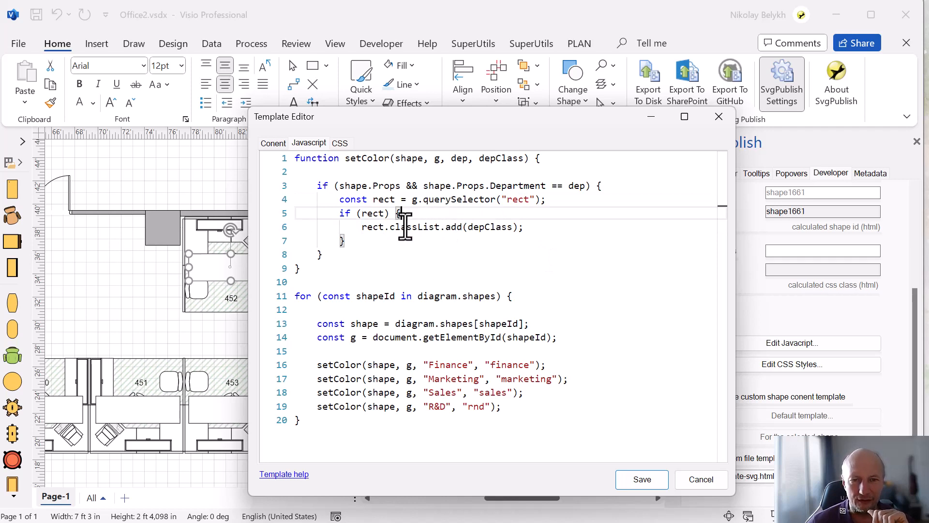
- Examine how the rect constant receives depClass in setColor and which class names are passed for marketing, finance and R&D
click(386, 199)
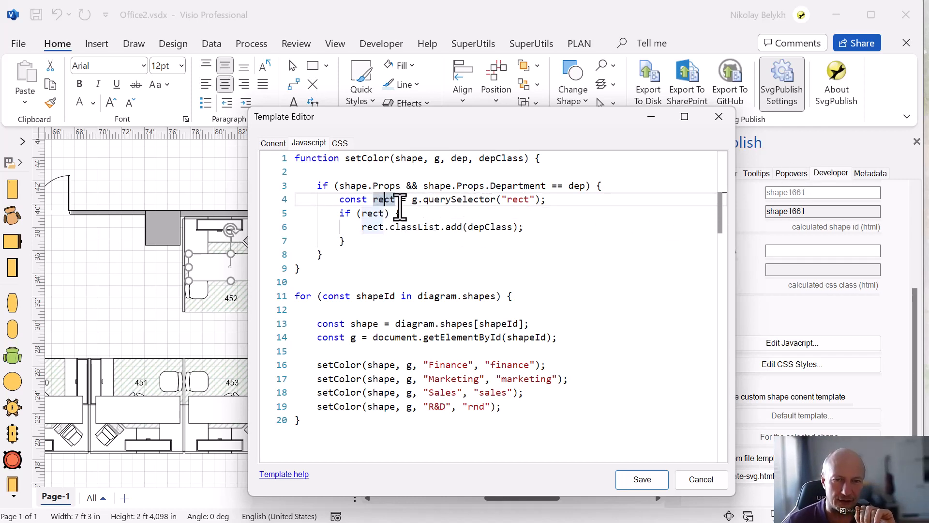
mouse_move(370, 213)
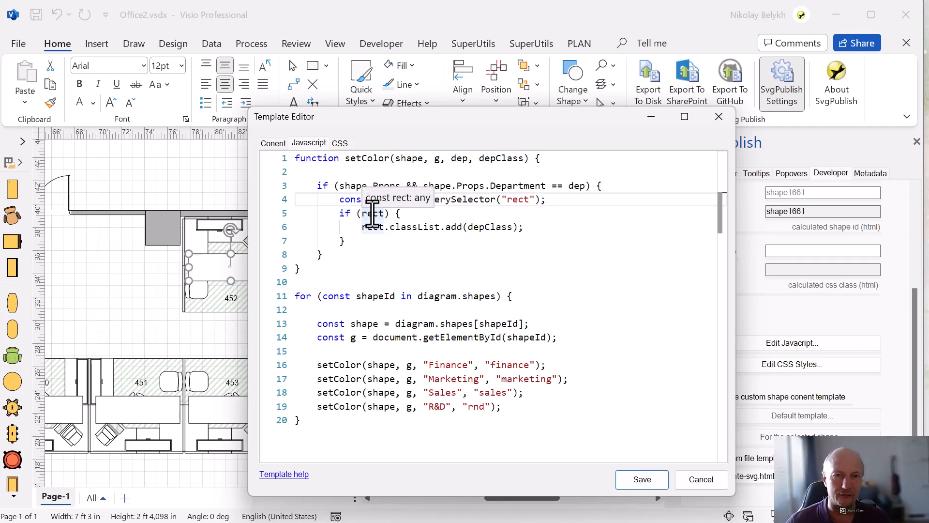
click(489, 227)
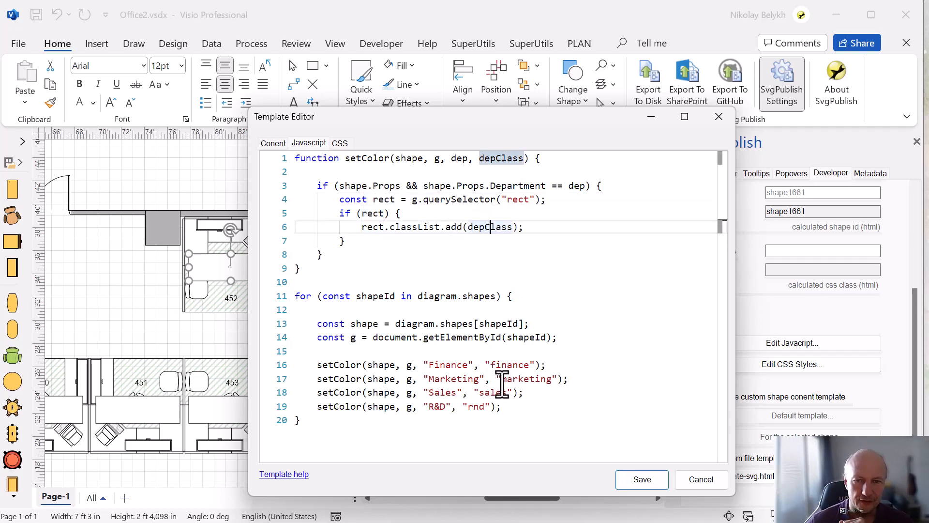
drag(502, 379, 533, 379)
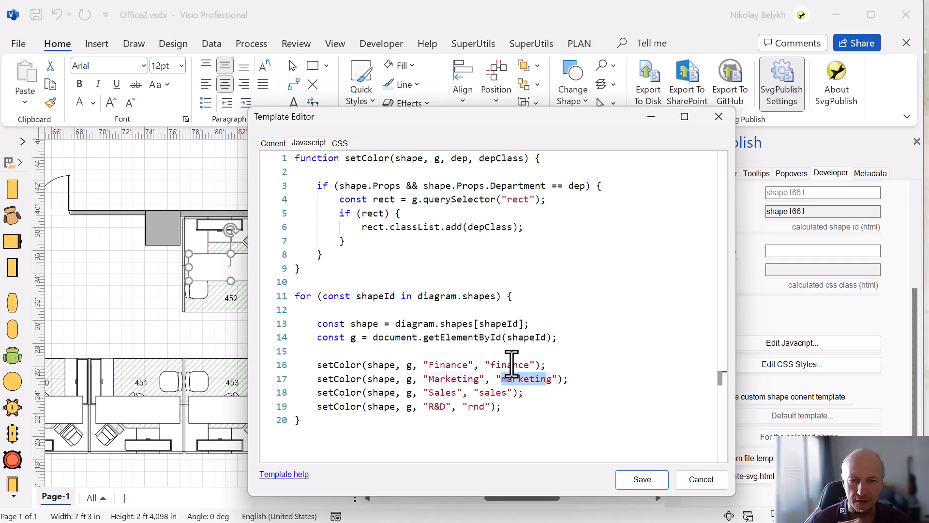
click(490, 366)
click(479, 406)
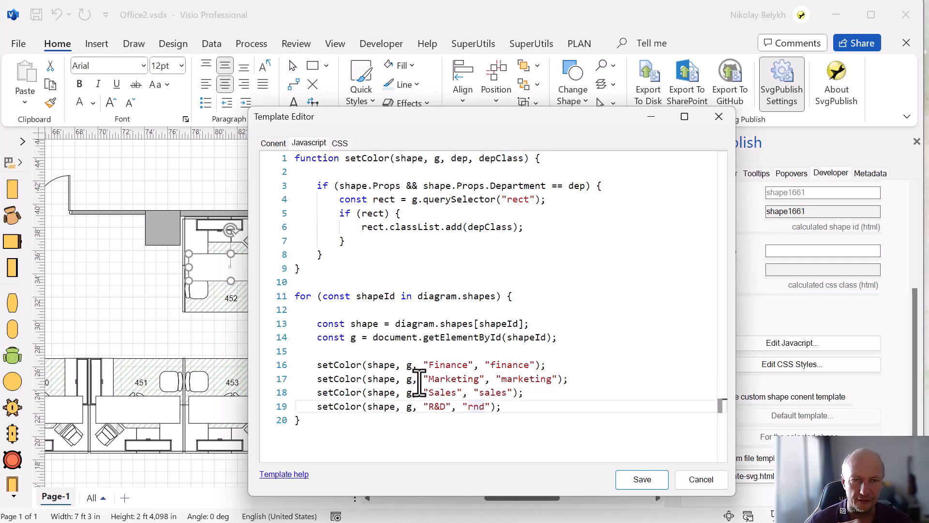
- Compare the department fill rules in the template's CSS with the rect lookup in its JavaScript, and save the template
click(344, 144)
scroll(353, 188, down, 3)
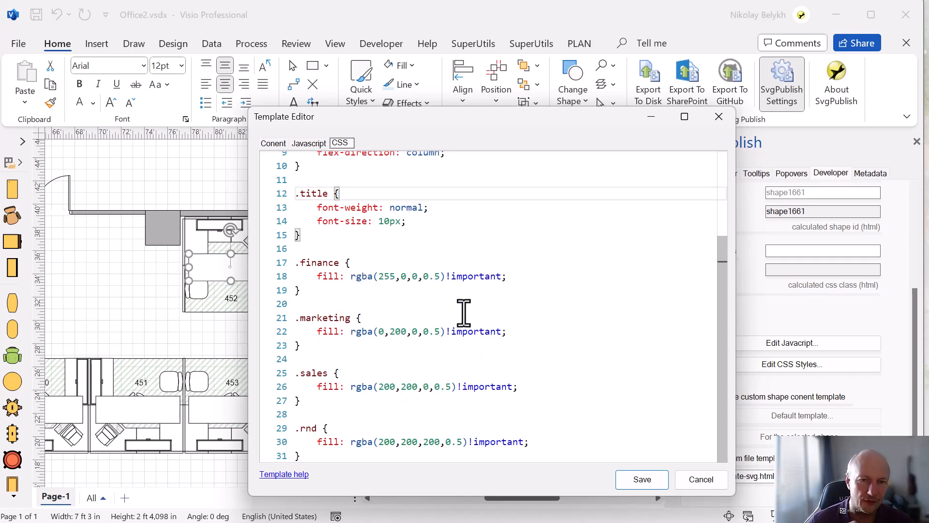
click(308, 144)
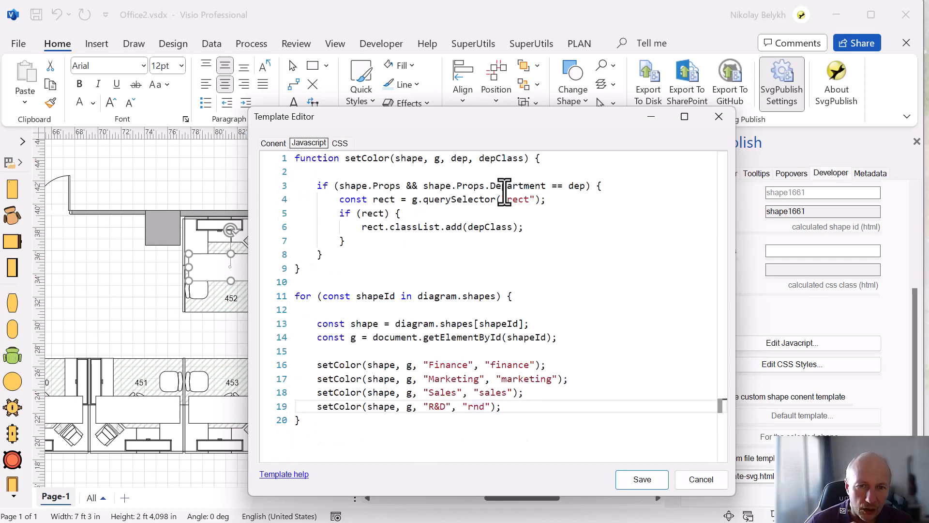
click(385, 199)
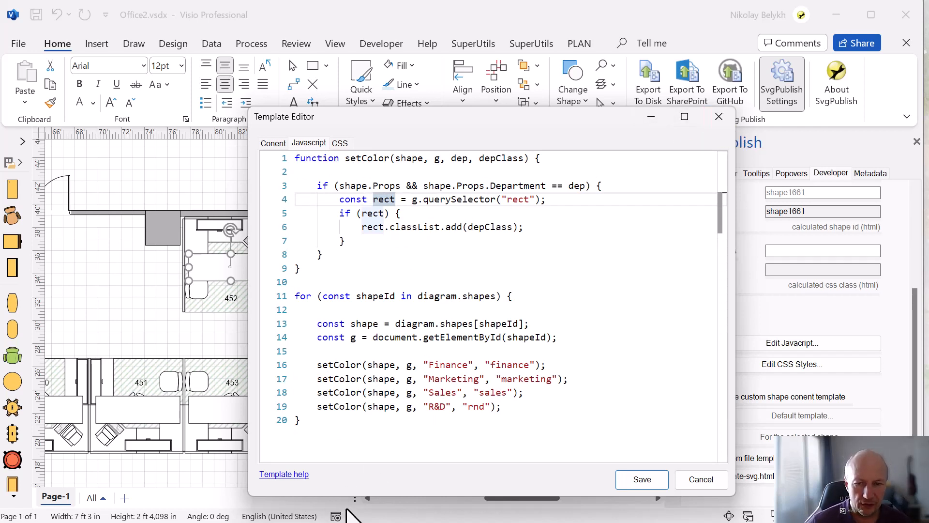
click(640, 481)
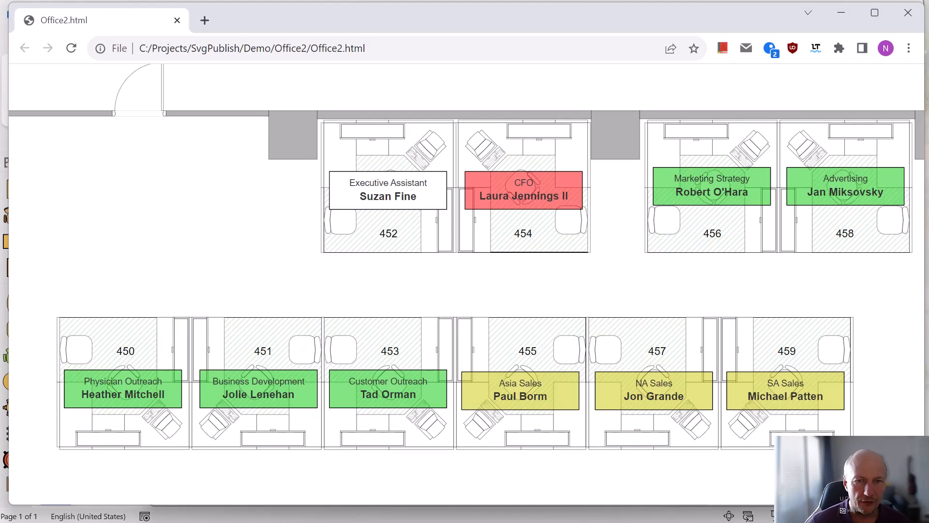
- Inspect the Executive Assistant label in the published Office2.html page, with the floor plan visible beside the developer tools
right_click(403, 192)
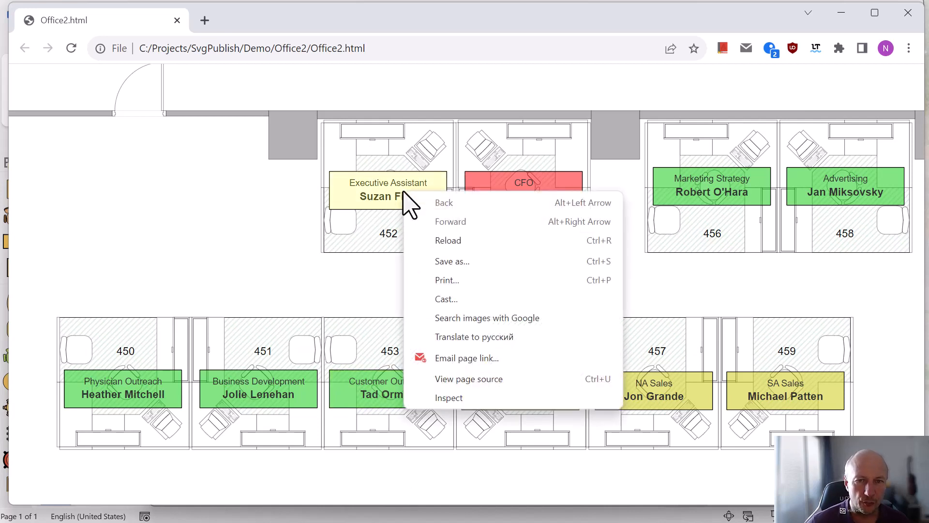
click(455, 397)
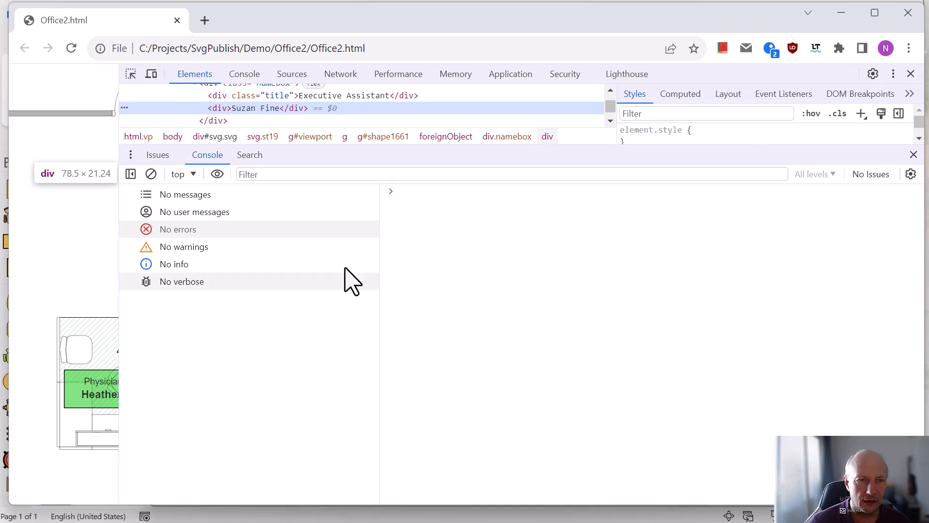
drag(121, 243, 531, 250)
drag(458, 297, 197, 274)
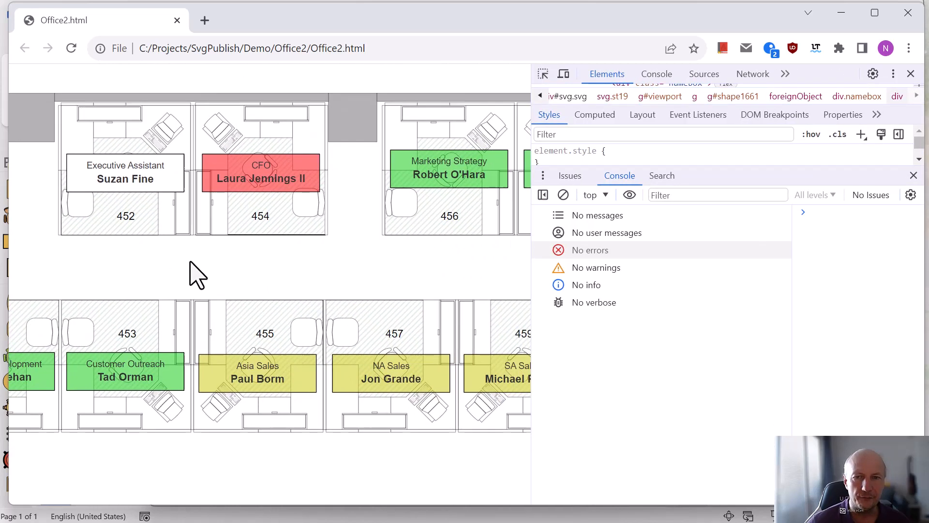
- Select the Executive Assistant label's namebox element and enlarge the developer tools' markup area
click(543, 73)
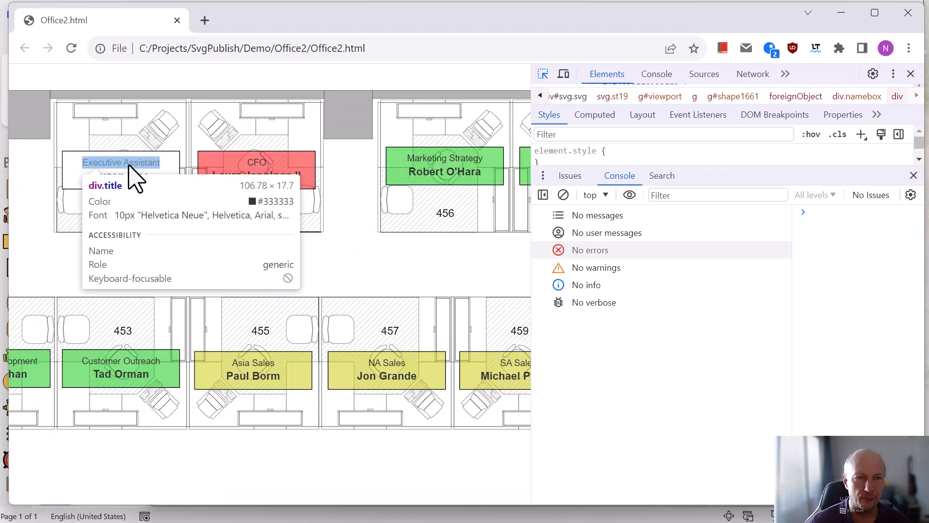
click(177, 167)
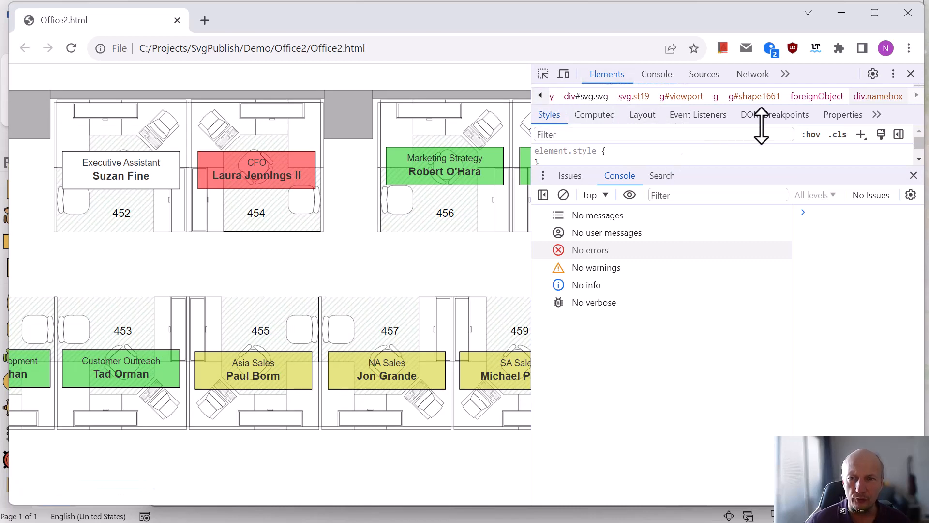
drag(759, 172, 761, 397)
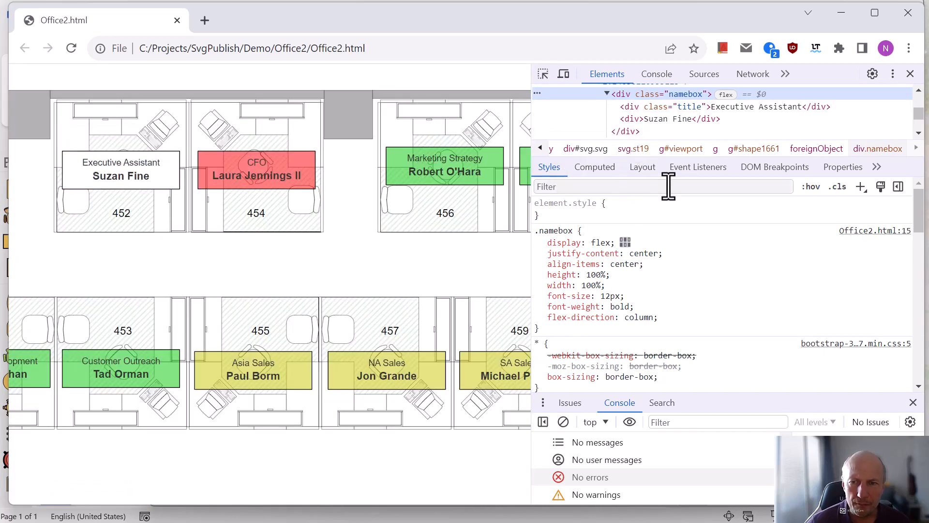
drag(531, 216, 397, 225)
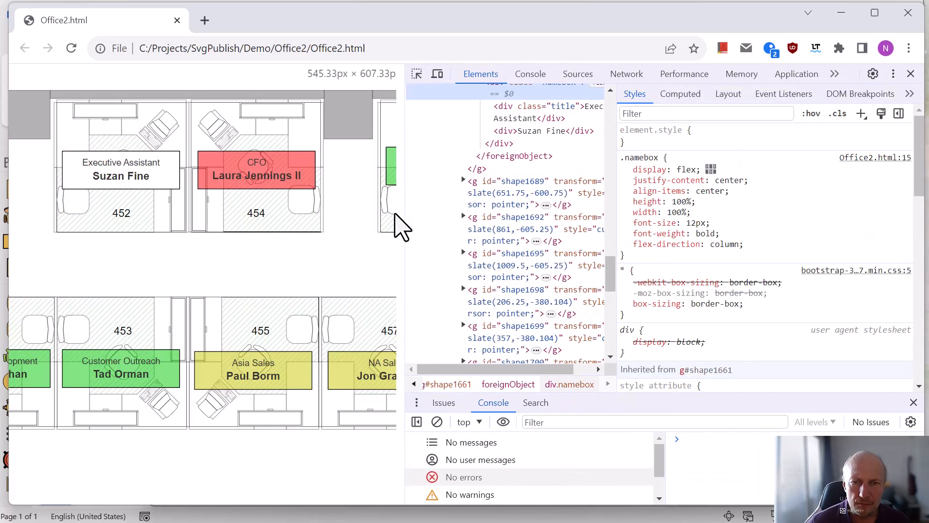
drag(617, 222, 844, 222)
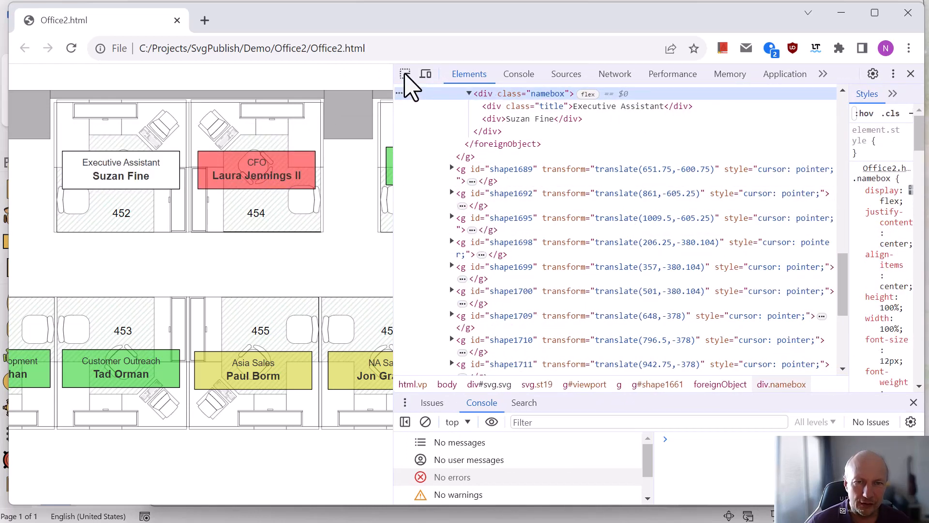
- Examine the Executive Assistant label's markup: its namebox, title and name divs, the enclosing foreignObject and the sibling rect
click(405, 74)
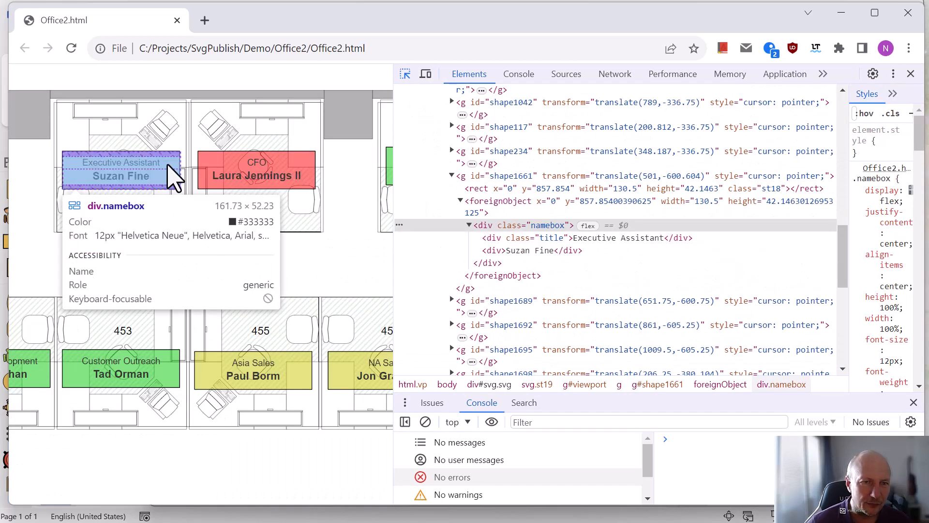
click(172, 179)
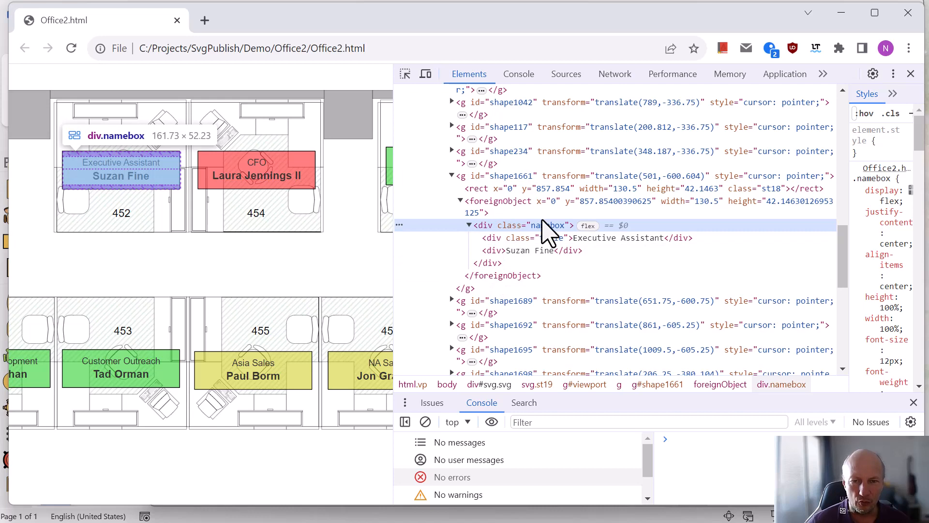
click(582, 240)
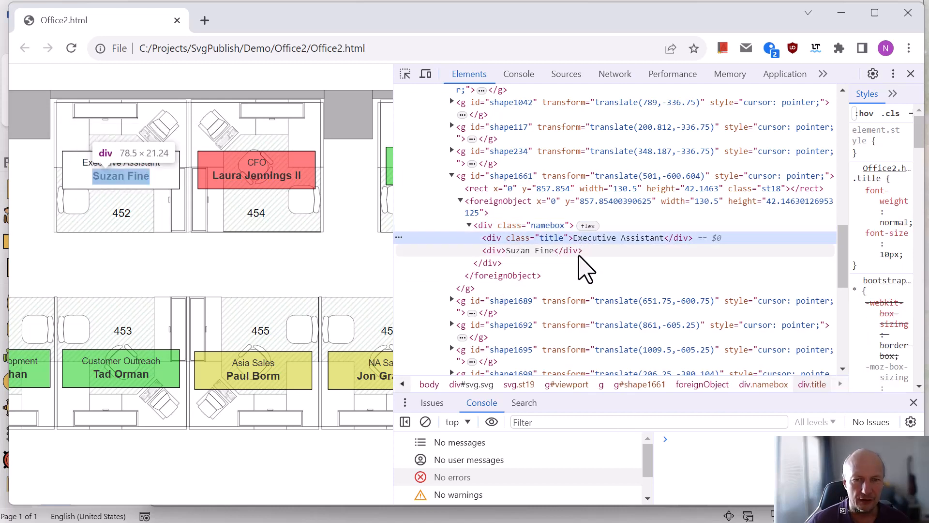
click(579, 252)
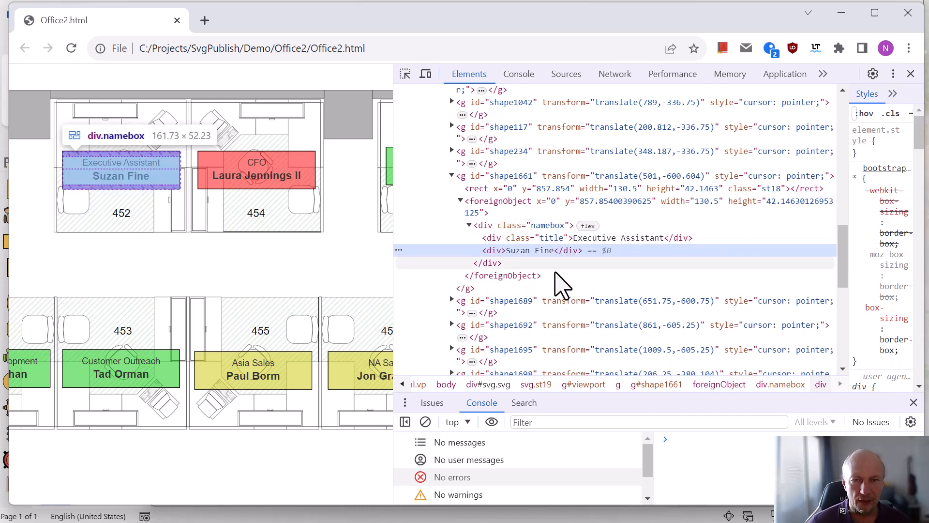
click(506, 210)
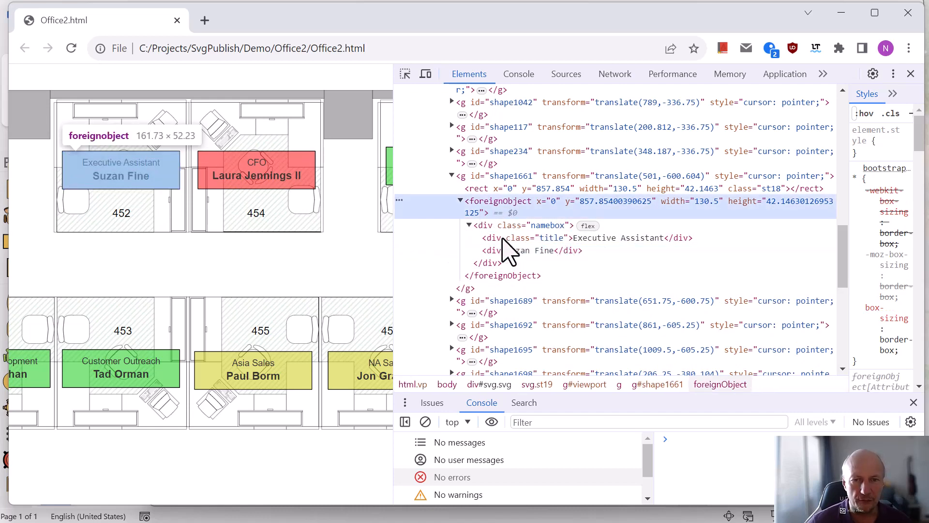
click(489, 189)
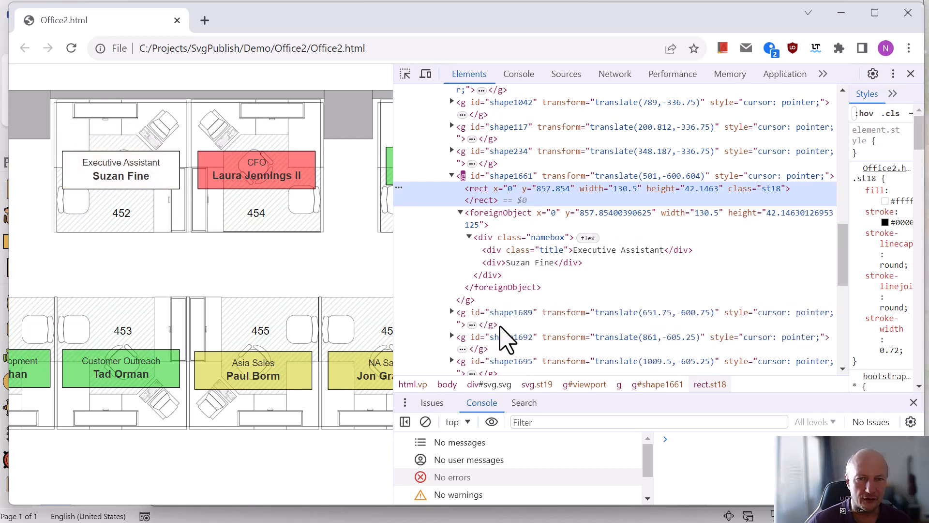
click(532, 242)
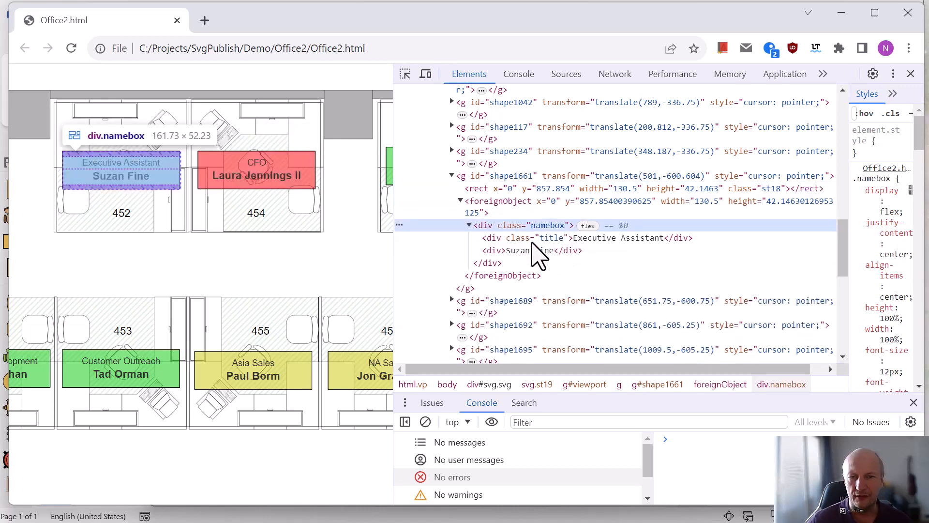
click(512, 187)
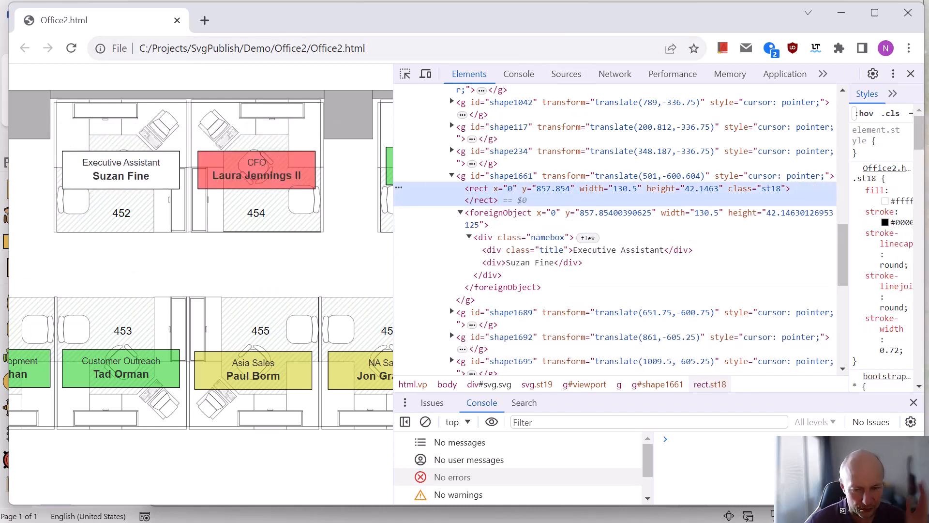
- Glance at the Office2.xls employee sheet, return to the browser and select the label's g element shape1661
click(850, 15)
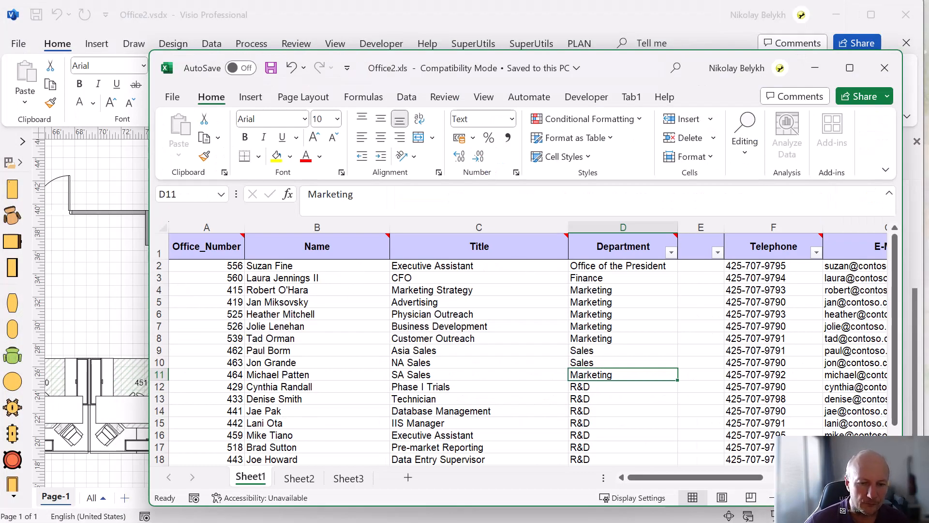
key(alt+Tab)
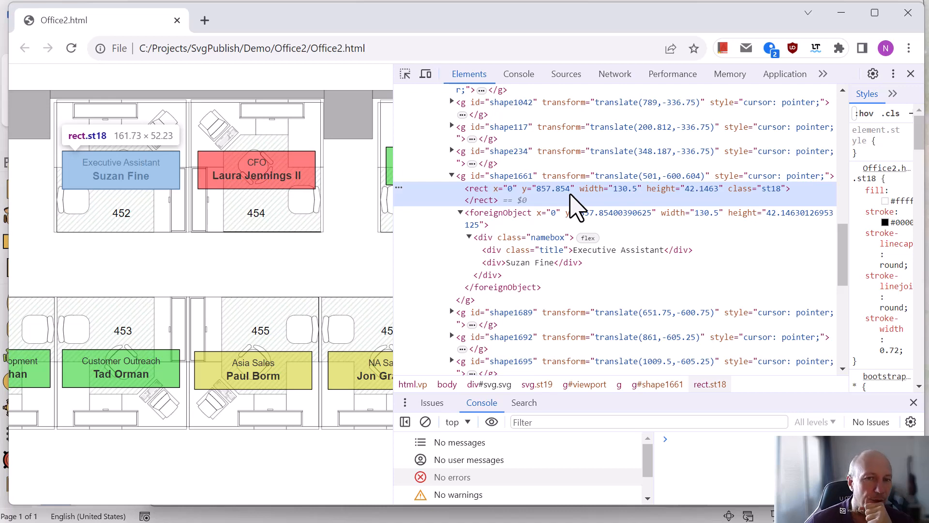
click(504, 181)
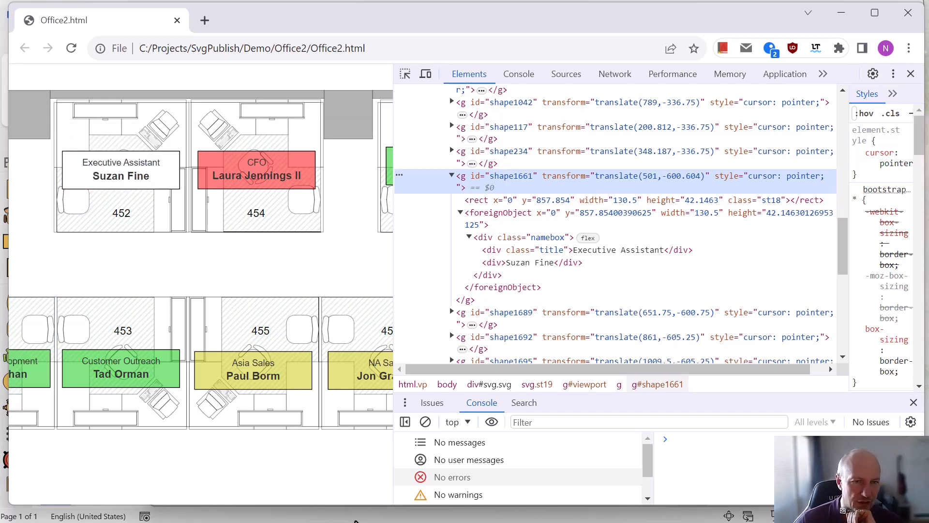
- Inspect the office 454 cubicle shape, expand its namebox div and examine the title div and neighbouring shape groups
click(405, 73)
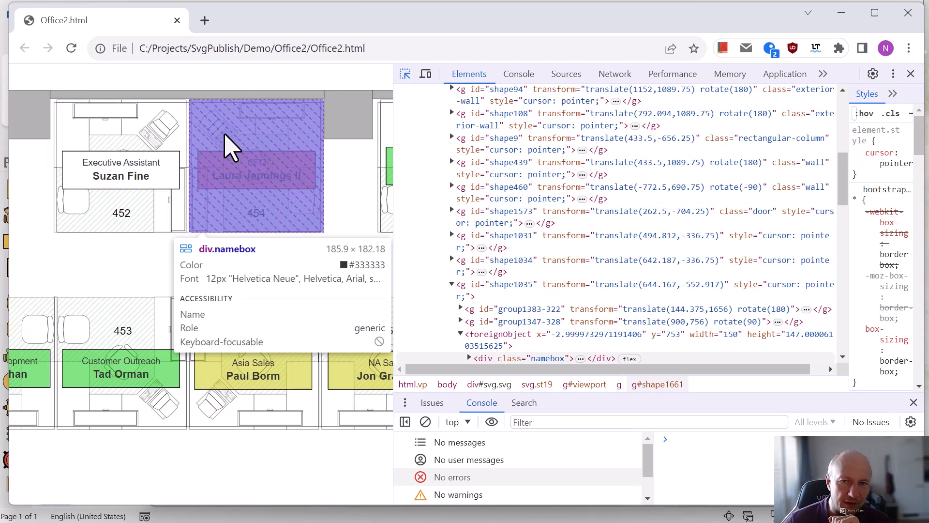
click(229, 145)
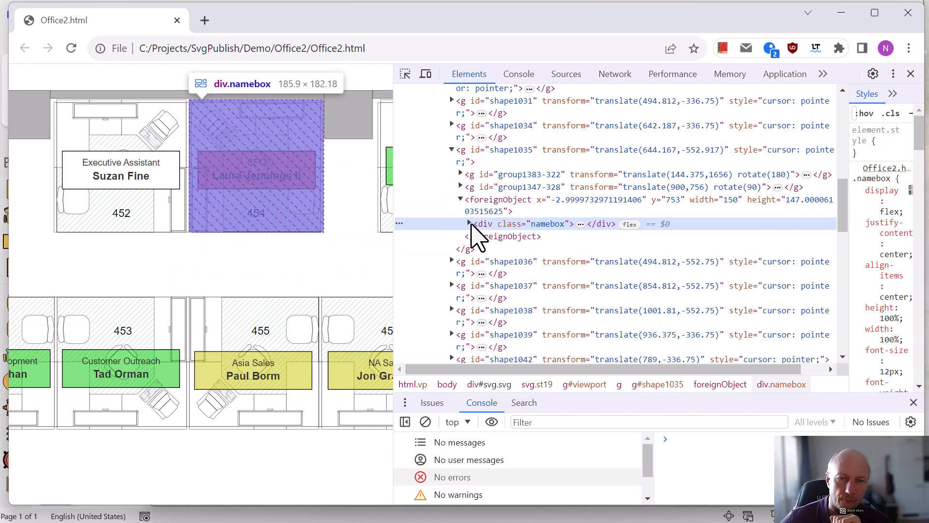
key(Right)
key(Right)
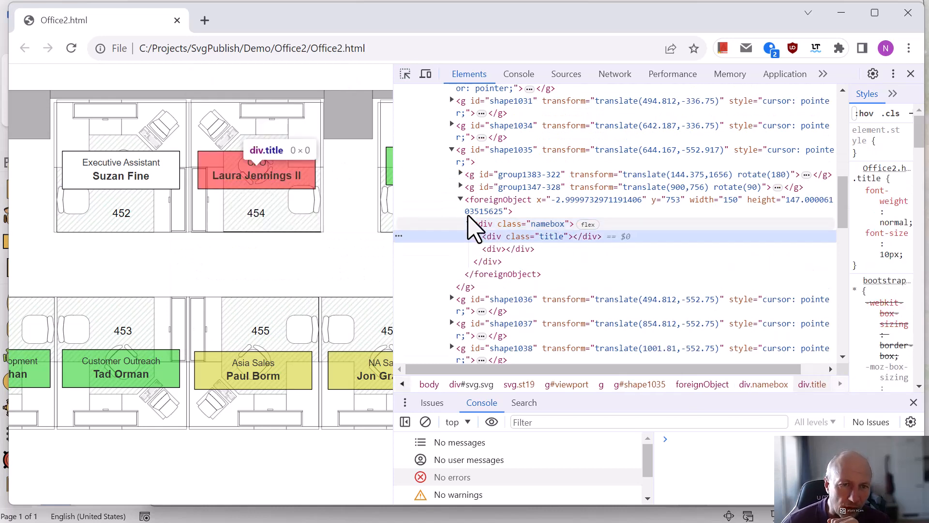
scroll(583, 258, down, 1)
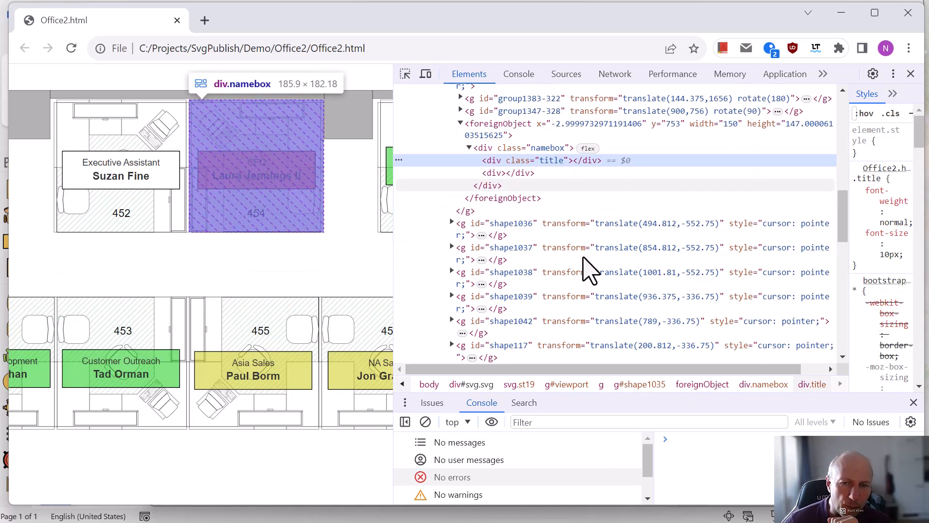
scroll(590, 271, down, 1)
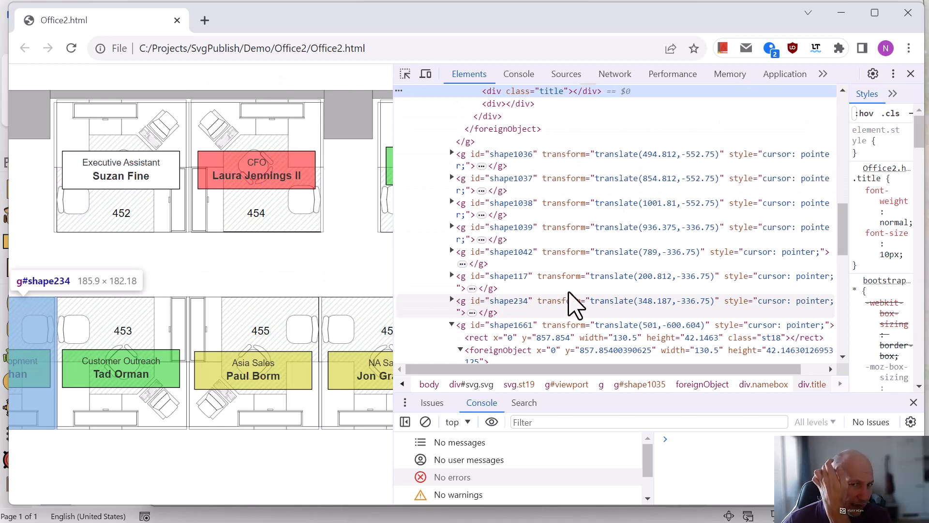
scroll(575, 228, up, 3)
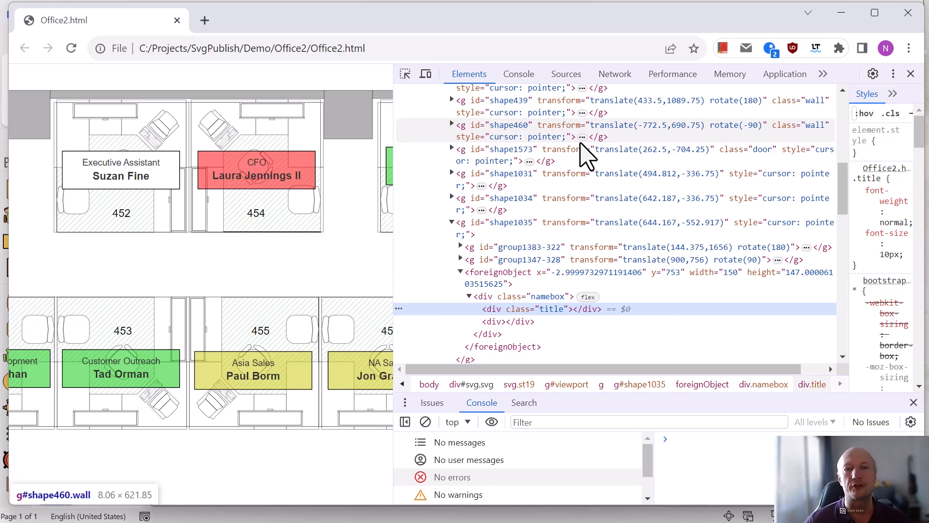
- Switch to Visio, review the default template's JavaScript again and close the Template Editor
click(843, 13)
click(129, 290)
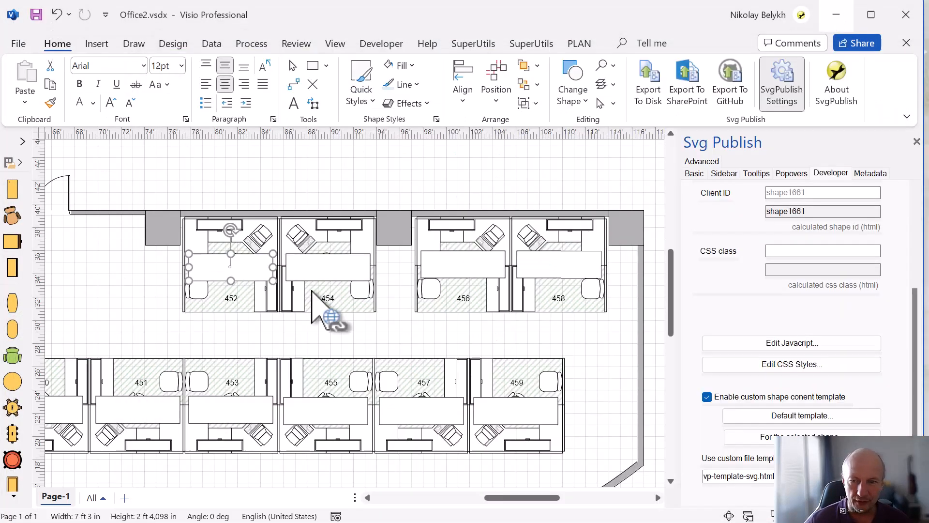
click(798, 421)
click(309, 144)
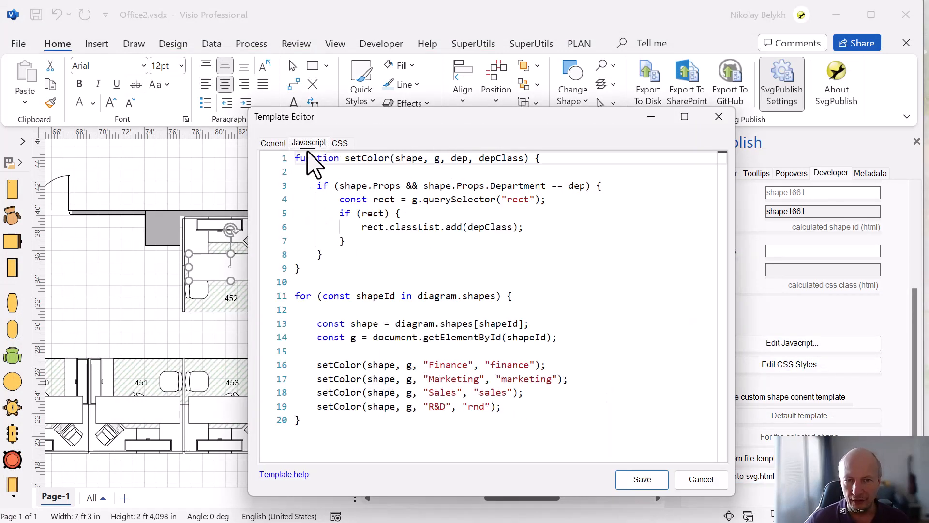
click(719, 117)
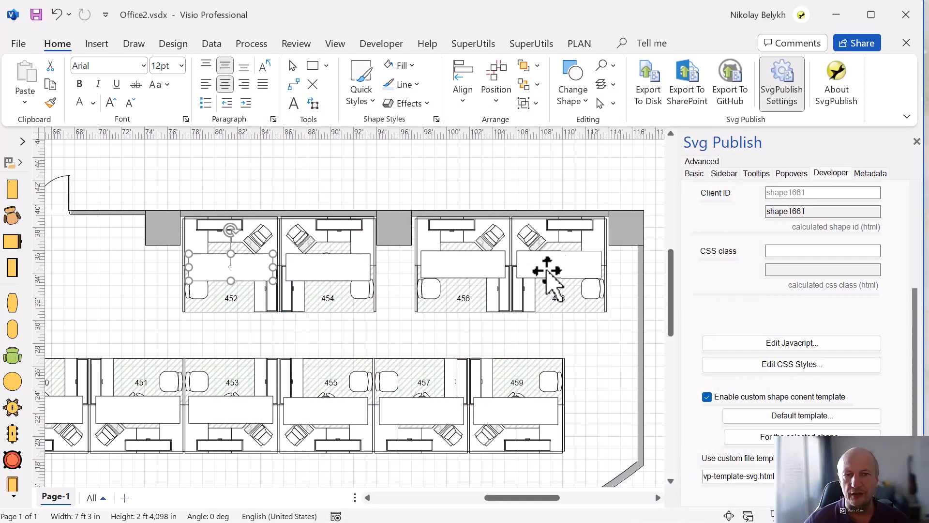